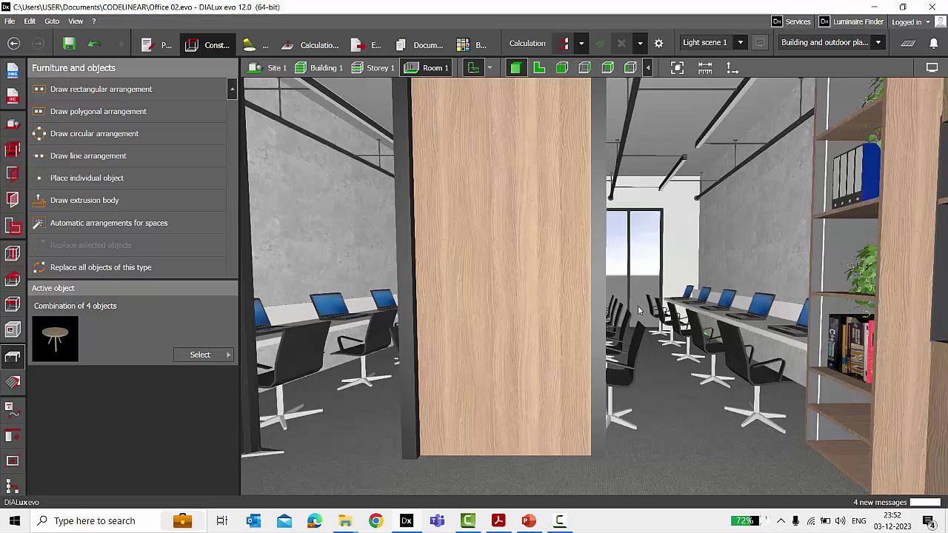
{"action": "scroll", "coordinate": [638, 305], "scroll_direction": "down", "scroll_amount": 2}
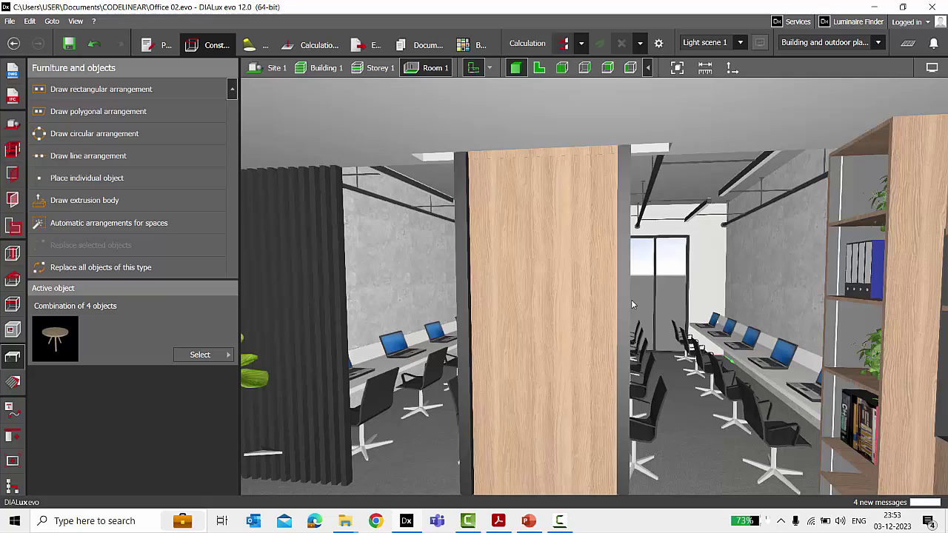
{"action": "scroll", "coordinate": [632, 304], "scroll_direction": "down", "scroll_amount": 5}
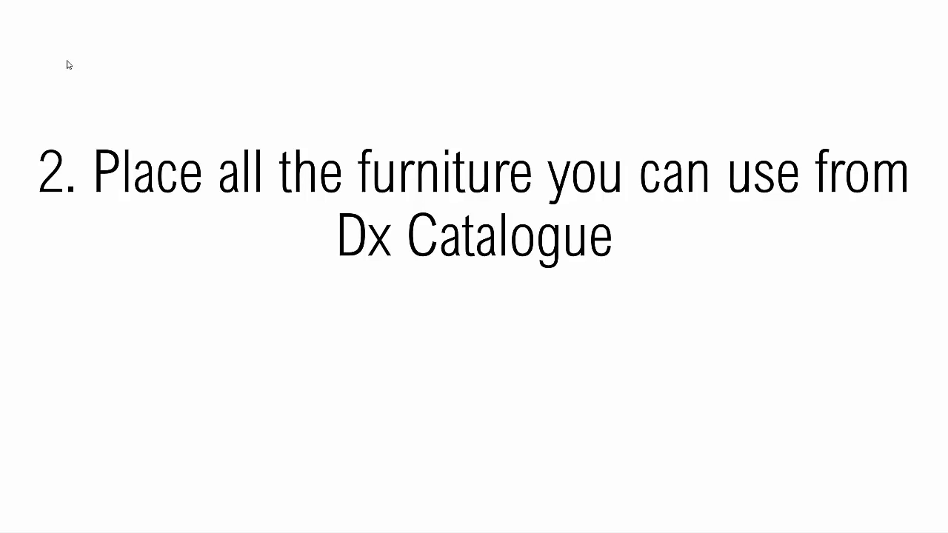
Switch from the slide presentation to DIALux evo and examine the laptop workstations in Room 1.
{"action": "key", "text": "alt+Tab"}
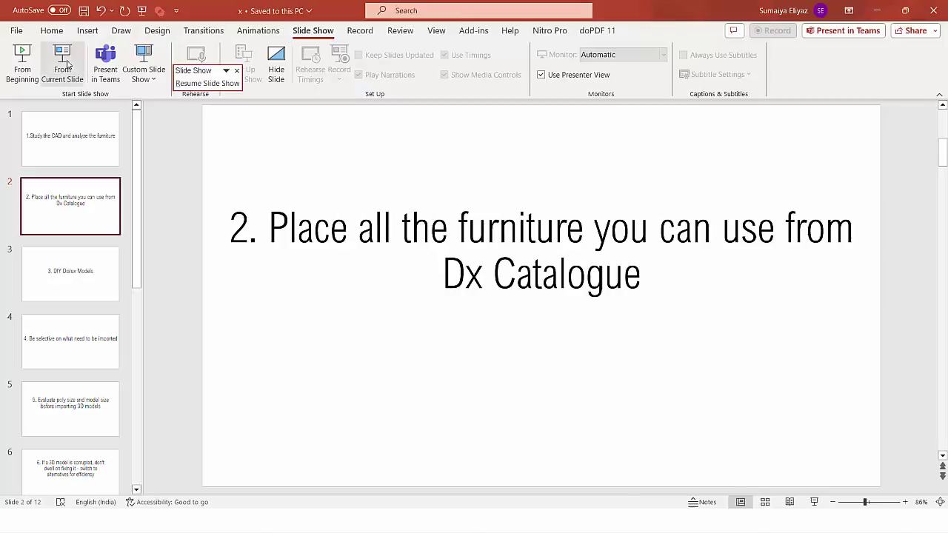
{"action": "right_click_drag", "start_coordinate": [581, 353], "coordinate": [536, 354]}
{"action": "scroll", "coordinate": [618, 355], "scroll_direction": "up", "scroll_amount": 2}
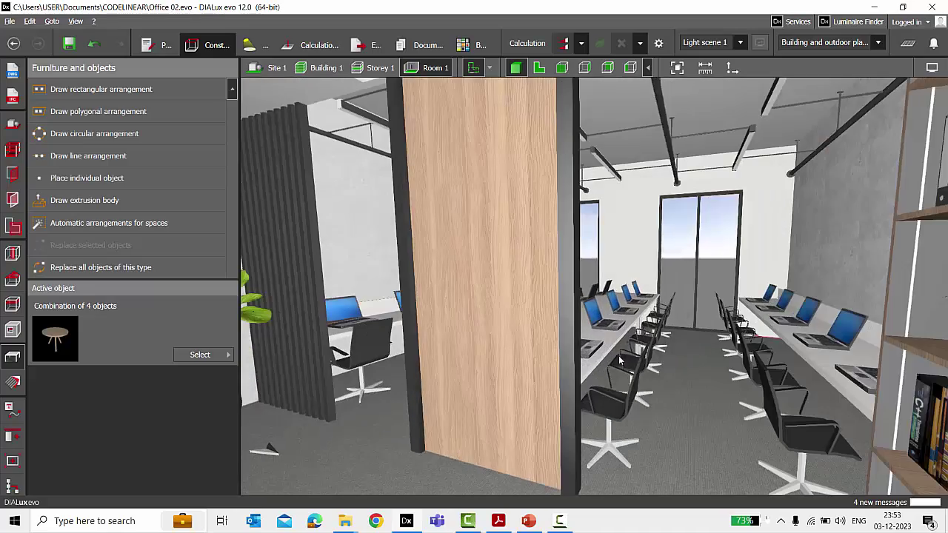
{"action": "right_click_drag", "start_coordinate": [619, 355], "coordinate": [563, 348]}
{"action": "scroll", "coordinate": [622, 337], "scroll_direction": "up", "scroll_amount": 3}
{"action": "right_click_drag", "start_coordinate": [622, 337], "coordinate": [635, 332]}
{"action": "scroll", "coordinate": [631, 334], "scroll_direction": "up", "scroll_amount": 3}
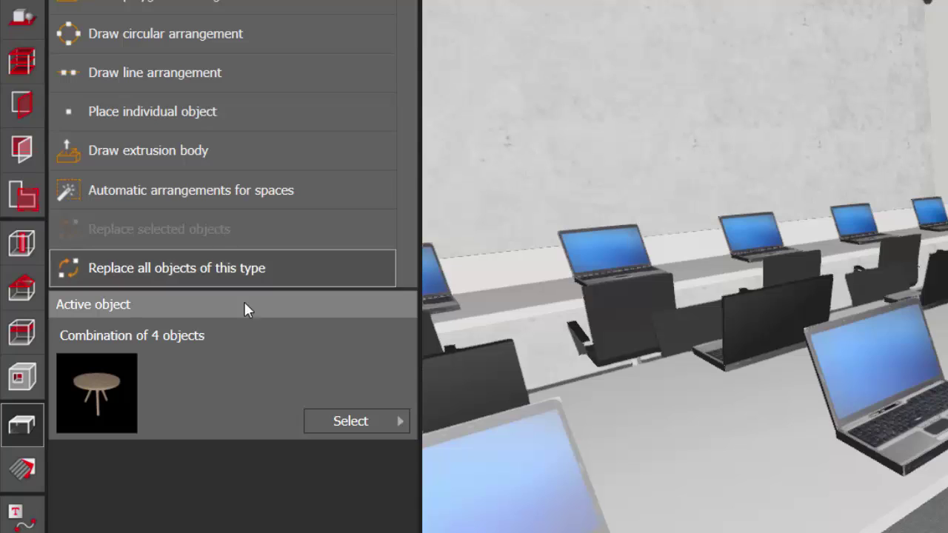
Open the full object catalogue from the active object selection and go into the Office furniture category.
{"action": "left_click", "coordinate": [370, 430]}
{"action": "left_click", "coordinate": [784, 26]}
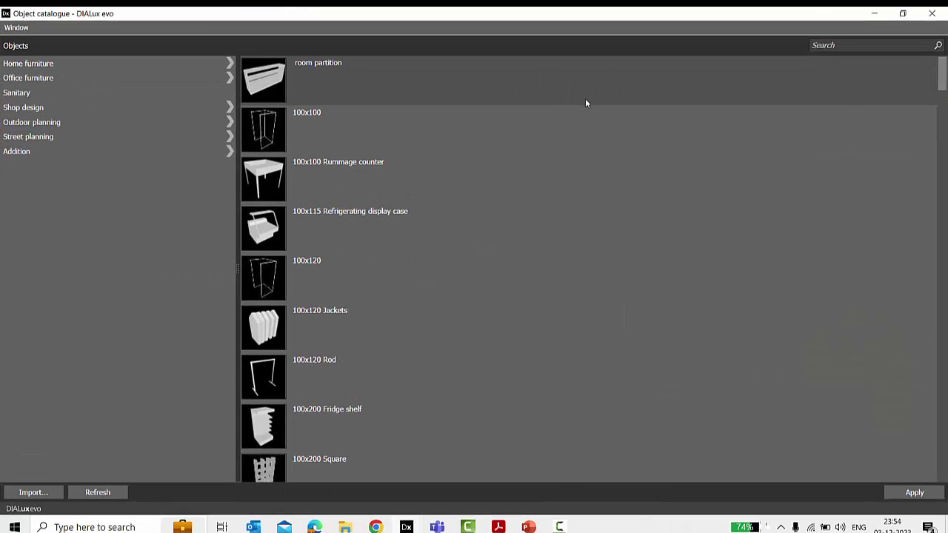
{"action": "left_click", "coordinate": [38, 68]}
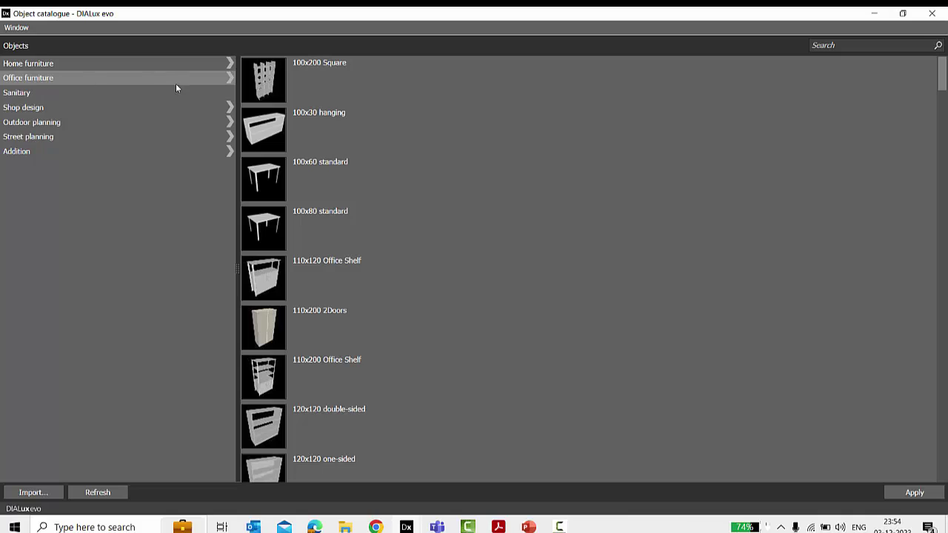
{"action": "left_click", "coordinate": [211, 78]}
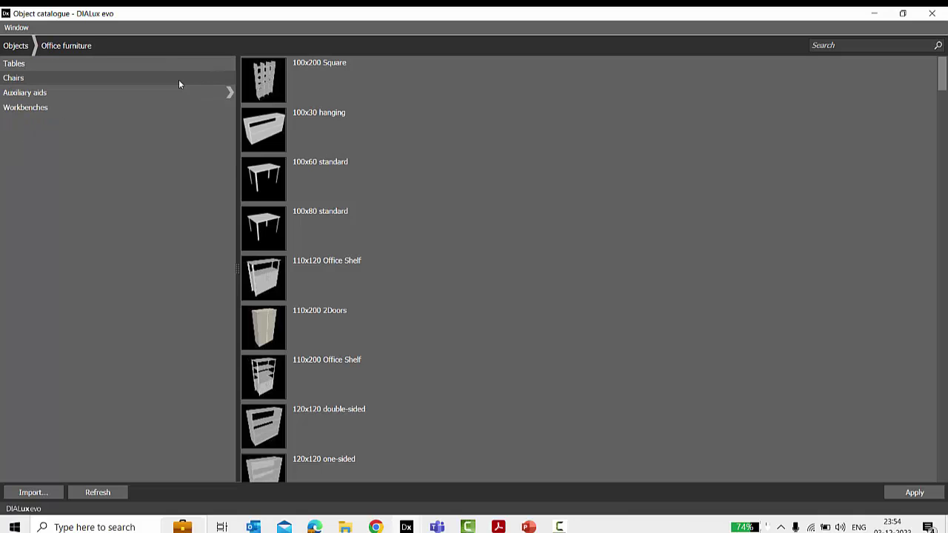
Browse the tables, chairs, auxiliary aids and workbenches of the office furniture catalogue, and return to the room view.
{"action": "left_click", "coordinate": [16, 65]}
{"action": "left_click", "coordinate": [19, 78]}
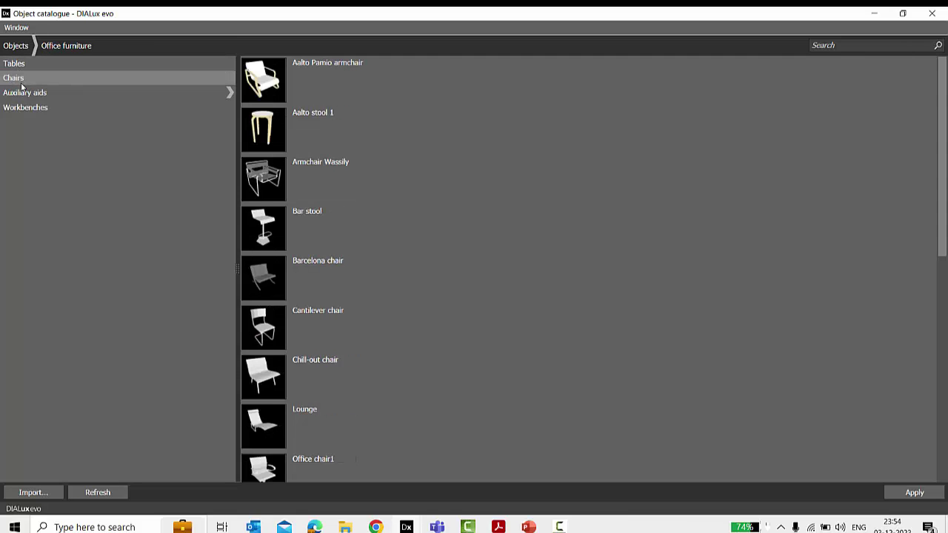
{"action": "left_click", "coordinate": [29, 93]}
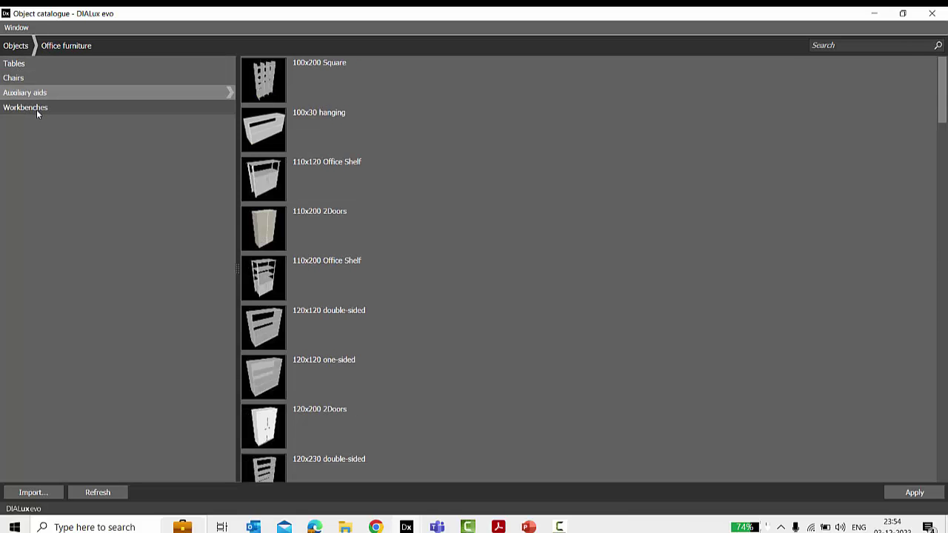
{"action": "left_click", "coordinate": [37, 111]}
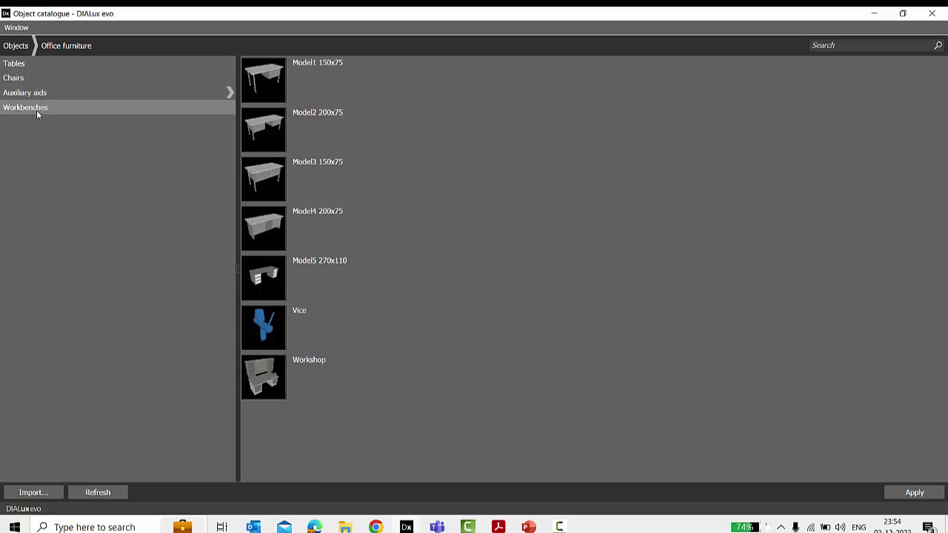
{"action": "left_click", "coordinate": [28, 66]}
{"action": "key", "text": "alt+Tab"}
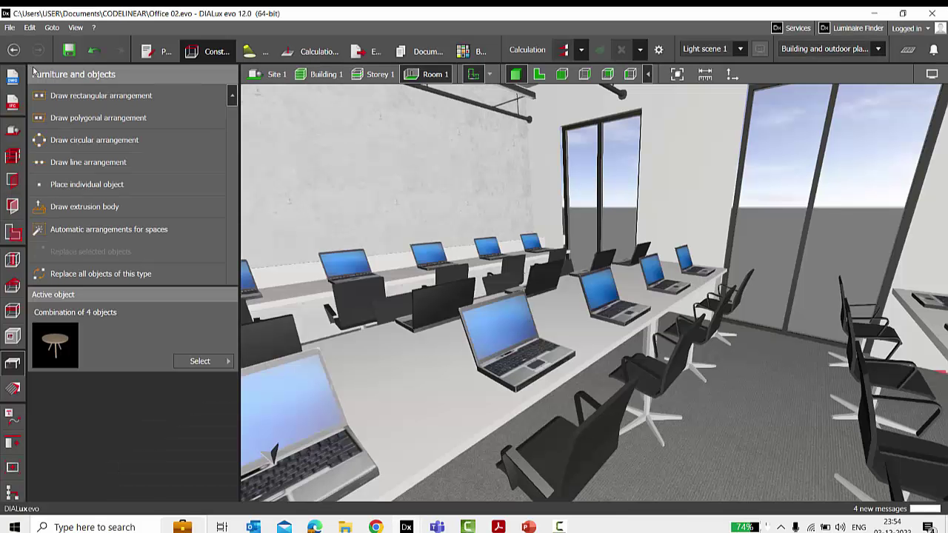
Examine the rows of desks, chairs and laptops from several sides of the office.
{"action": "scroll", "coordinate": [472, 294], "scroll_direction": "down", "scroll_amount": 2}
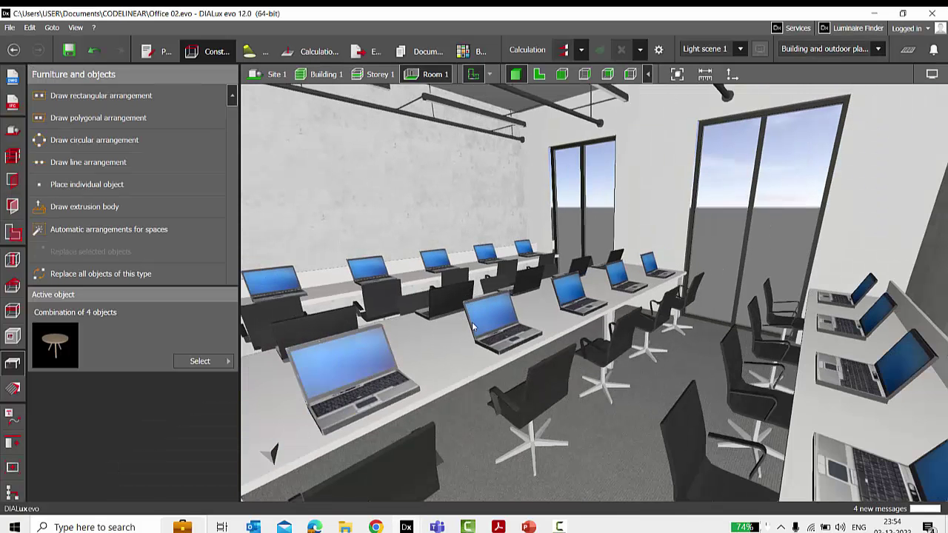
{"action": "right_click_drag", "start_coordinate": [472, 324], "coordinate": [431, 337]}
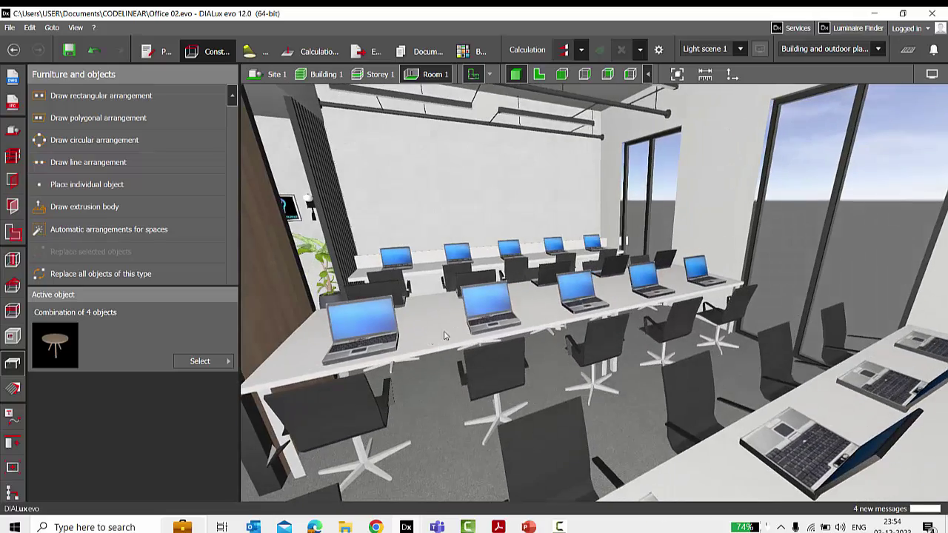
{"action": "left_click_drag", "start_coordinate": [445, 334], "coordinate": [506, 341]}
{"action": "right_click_drag", "start_coordinate": [504, 340], "coordinate": [436, 348]}
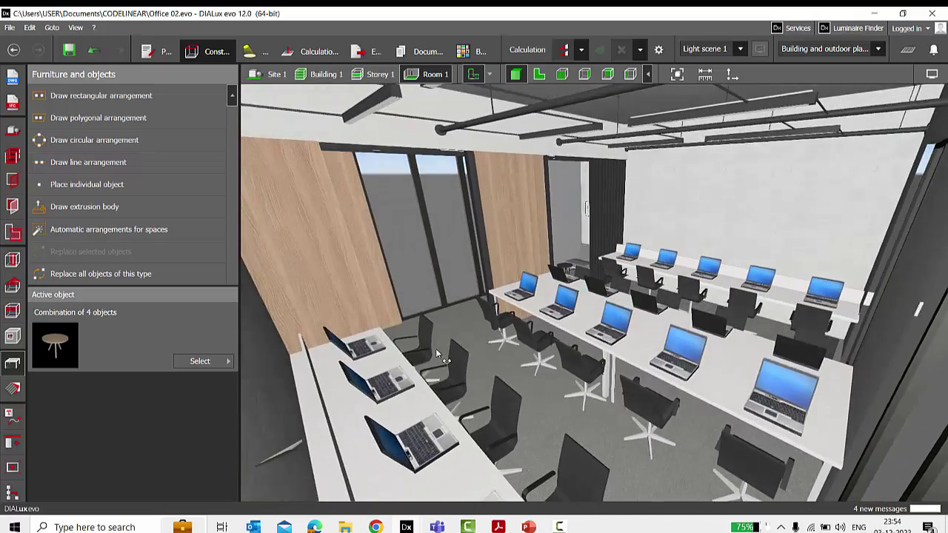
{"action": "scroll", "coordinate": [710, 358], "scroll_direction": "up", "scroll_amount": 2}
{"action": "right_click_drag", "start_coordinate": [528, 366], "coordinate": [675, 351]}
{"action": "scroll", "coordinate": [611, 313], "scroll_direction": "down", "scroll_amount": 3}
{"action": "scroll", "coordinate": [610, 314], "scroll_direction": "down", "scroll_amount": 3}
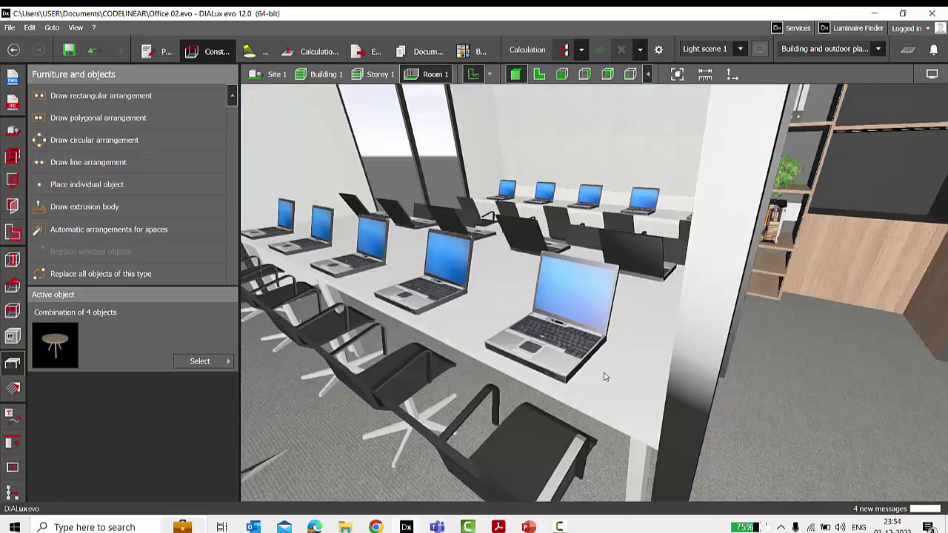
Select the white desk in the central row to inspect its catalogue object, position and size.
{"action": "left_click", "coordinate": [605, 372]}
{"action": "right_click_drag", "start_coordinate": [606, 369], "coordinate": [772, 339]}
{"action": "scroll", "coordinate": [468, 277], "scroll_direction": "up", "scroll_amount": 2}
{"action": "right_click_drag", "start_coordinate": [467, 277], "coordinate": [529, 308]}
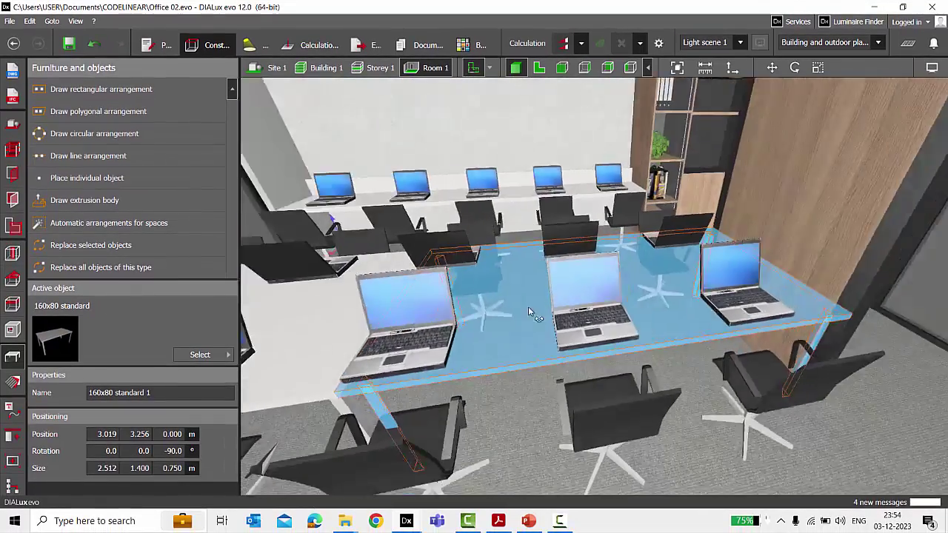
{"action": "scroll", "coordinate": [528, 308], "scroll_direction": "down", "scroll_amount": 3}
{"action": "scroll", "coordinate": [546, 311], "scroll_direction": "up", "scroll_amount": 2}
{"action": "left_click", "coordinate": [546, 312]}
{"action": "left_click_drag", "start_coordinate": [546, 312], "coordinate": [597, 272]}
{"action": "scroll", "coordinate": [563, 296], "scroll_direction": "up", "scroll_amount": 3}
Inspect a swivel chair and the laptop line arrangement on the central desks, and clear the selection.
{"action": "left_click", "coordinate": [558, 321]}
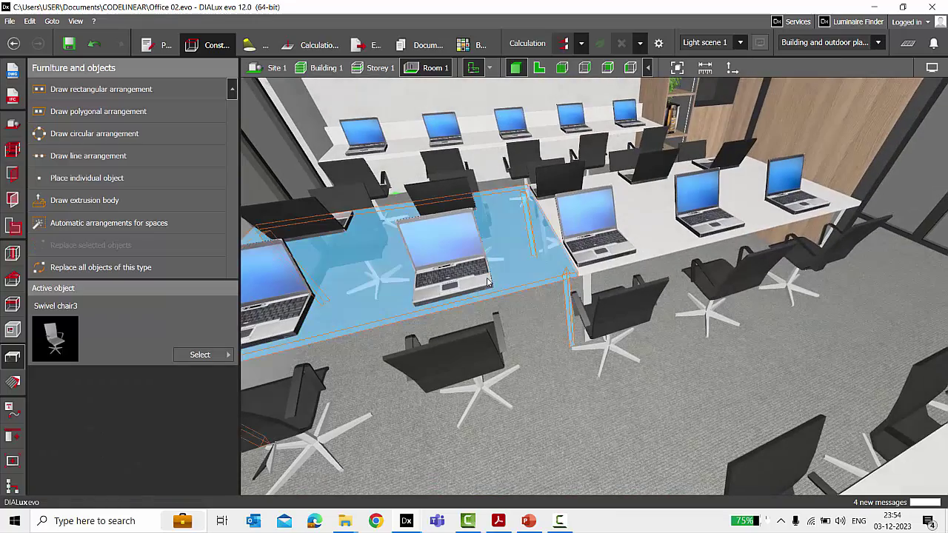
{"action": "left_click", "coordinate": [487, 278]}
{"action": "left_click", "coordinate": [467, 264]}
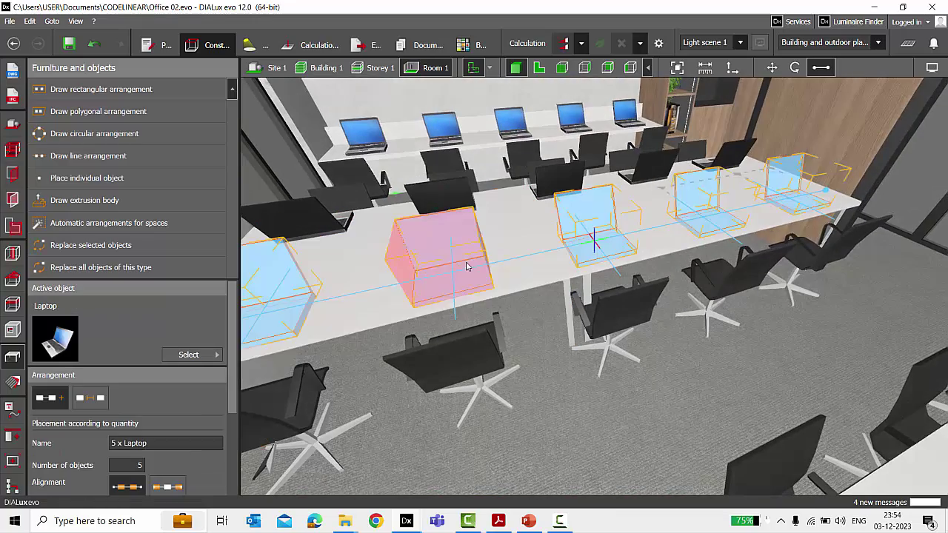
{"action": "left_click", "coordinate": [553, 372]}
{"action": "scroll", "coordinate": [451, 354], "scroll_direction": "down", "scroll_amount": 3}
{"action": "right_click_drag", "start_coordinate": [639, 365], "coordinate": [471, 283]}
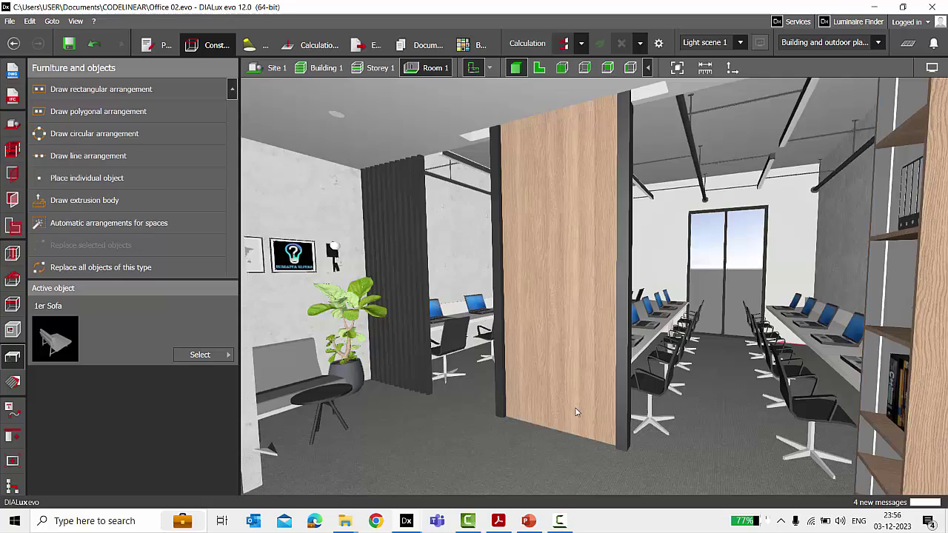
Open the object selection to review the standard objects such as cube, extrusion volume, cylinder and sphere, and close it.
{"action": "right_click_drag", "start_coordinate": [569, 390], "coordinate": [944, 338]}
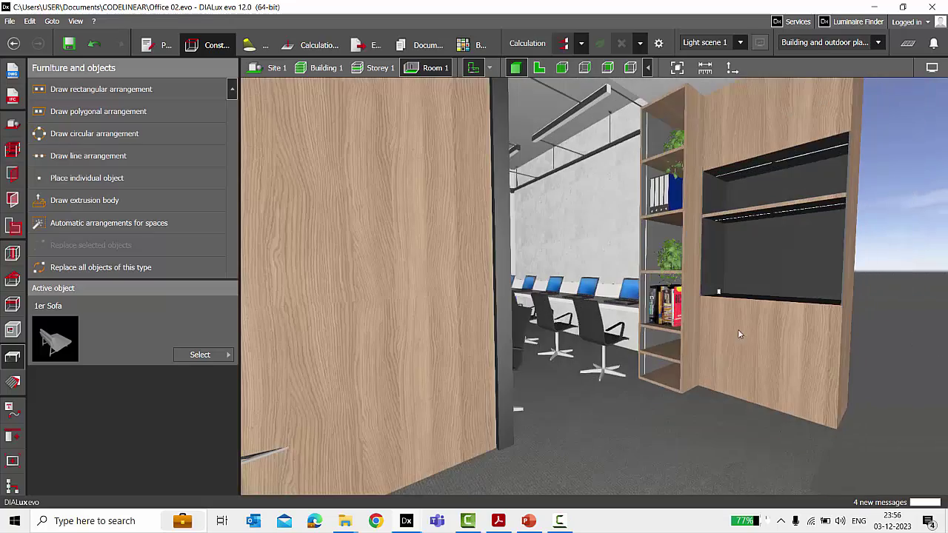
{"action": "right_click_drag", "start_coordinate": [739, 330], "coordinate": [732, 304]}
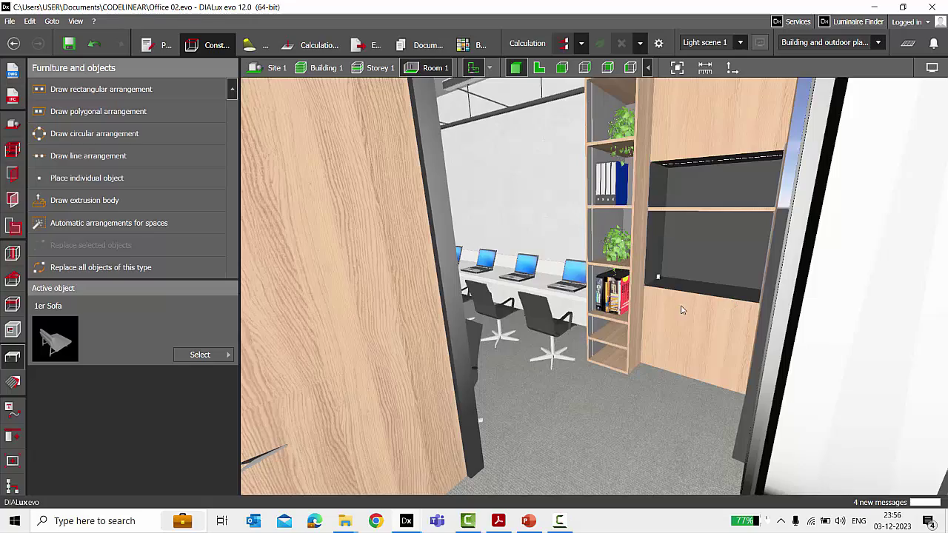
{"action": "mouse_move", "coordinate": [682, 310]}
{"action": "left_mouse_down"}
{"action": "mouse_move", "coordinate": [666, 323]}
{"action": "mouse_move", "coordinate": [681, 367]}
{"action": "mouse_move", "coordinate": [688, 353]}
{"action": "mouse_move", "coordinate": [690, 366]}
{"action": "mouse_move", "coordinate": [673, 366]}
{"action": "mouse_move", "coordinate": [686, 370]}
{"action": "left_mouse_up"}
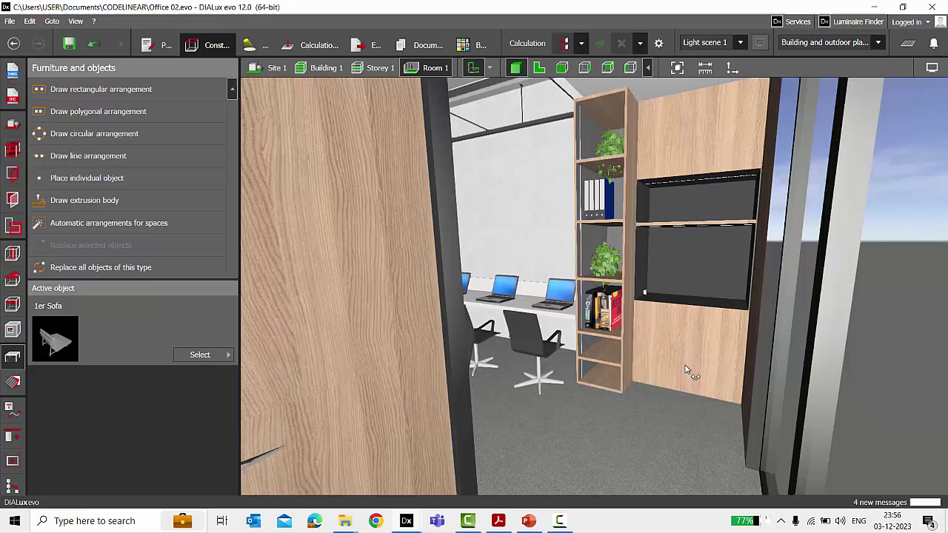
{"action": "left_click", "coordinate": [213, 355]}
{"action": "scroll", "coordinate": [524, 132], "scroll_direction": "up", "scroll_amount": 5}
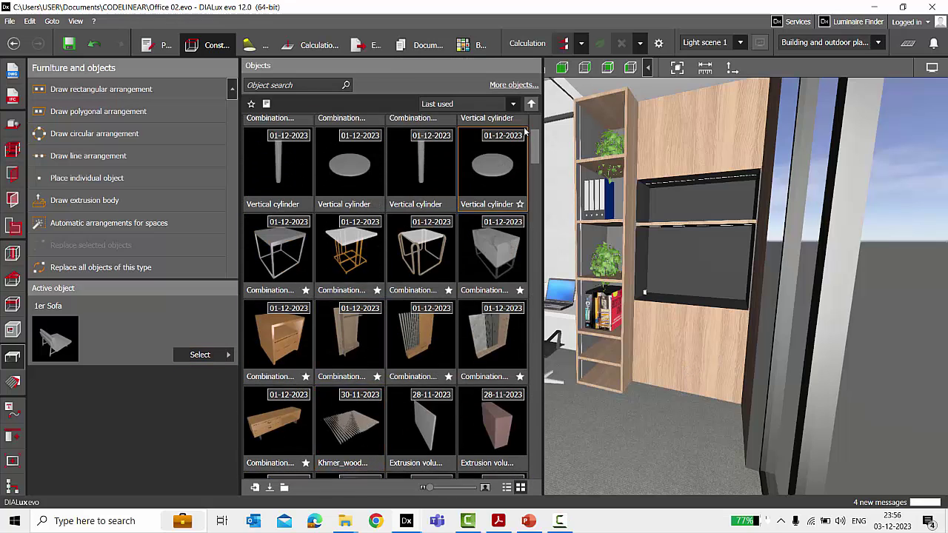
{"action": "scroll", "coordinate": [532, 148], "scroll_direction": "up", "scroll_amount": 3}
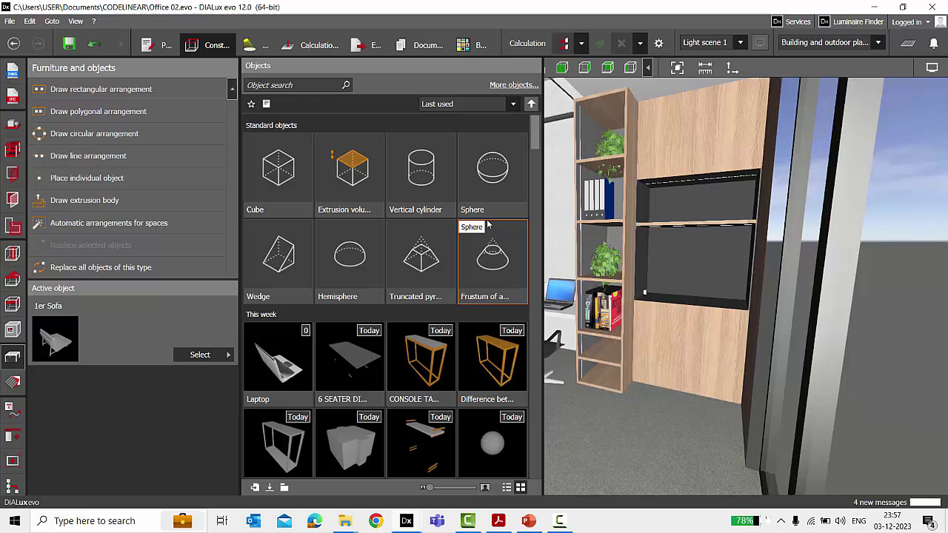
{"action": "left_click", "coordinate": [707, 333]}
Select the lower and upper wooden fronts and the middle section of the wall unit in turn to inspect them.
{"action": "scroll", "coordinate": [629, 336], "scroll_direction": "up", "scroll_amount": 2}
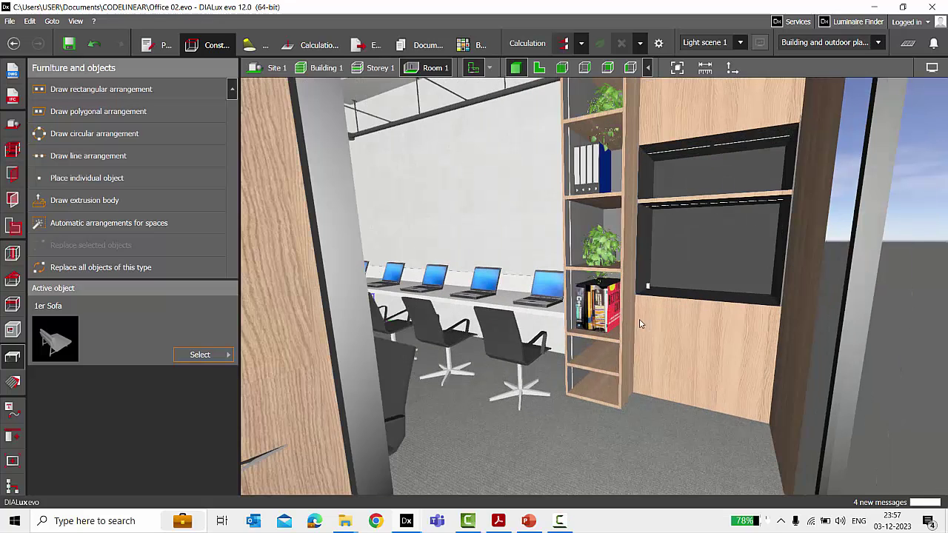
{"action": "scroll", "coordinate": [730, 382], "scroll_direction": "down", "scroll_amount": 2}
{"action": "left_click", "coordinate": [685, 351]}
{"action": "left_click", "coordinate": [724, 145]}
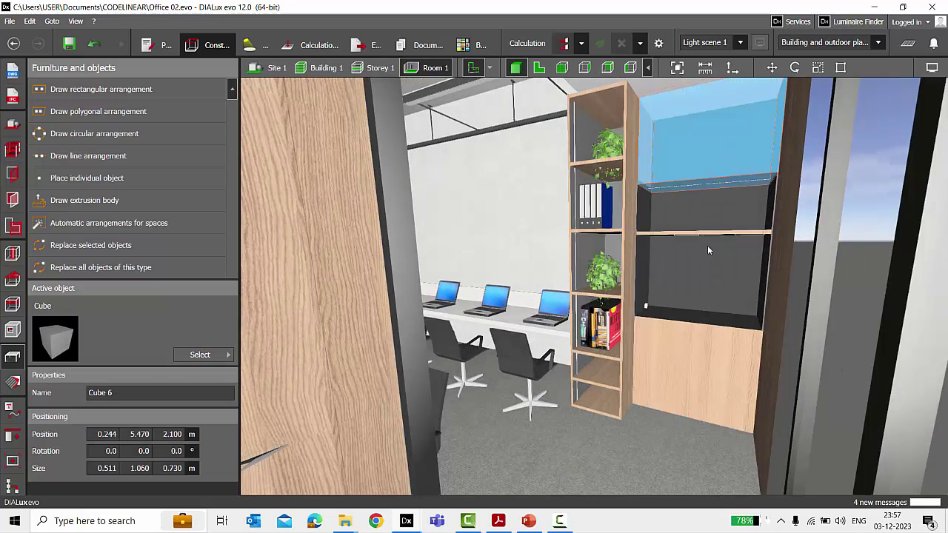
{"action": "scroll", "coordinate": [710, 246], "scroll_direction": "up", "scroll_amount": 1}
{"action": "left_click", "coordinate": [720, 206]}
{"action": "scroll", "coordinate": [720, 206], "scroll_direction": "up", "scroll_amount": 2}
Select the file binders on the tall shelf to inspect their combined object, and clear the selection.
{"action": "left_click", "coordinate": [527, 240]}
{"action": "left_click", "coordinate": [527, 240]}
{"action": "right_click_drag", "start_coordinate": [487, 281], "coordinate": [763, 317]}
{"action": "scroll", "coordinate": [415, 256], "scroll_direction": "up", "scroll_amount": 3}
{"action": "left_click_drag", "start_coordinate": [408, 272], "coordinate": [426, 361]}
{"action": "left_click", "coordinate": [699, 357]}
{"action": "scroll", "coordinate": [699, 357], "scroll_direction": "up", "scroll_amount": 1}
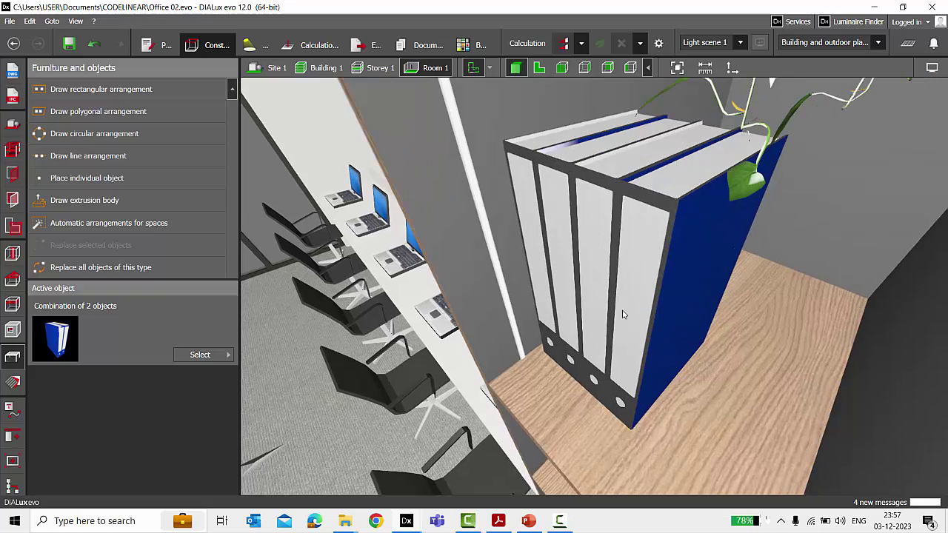
Select individual binders in the group one after another to inspect how they are built, and clear the selection.
{"action": "left_click", "coordinate": [624, 312]}
{"action": "left_click", "coordinate": [549, 275]}
{"action": "scroll", "coordinate": [486, 241], "scroll_direction": "down", "scroll_amount": 1}
{"action": "left_click", "coordinate": [553, 238]}
{"action": "left_click", "coordinate": [599, 308]}
{"action": "key", "text": "Escape"}
{"action": "scroll", "coordinate": [543, 315], "scroll_direction": "down", "scroll_amount": 5}
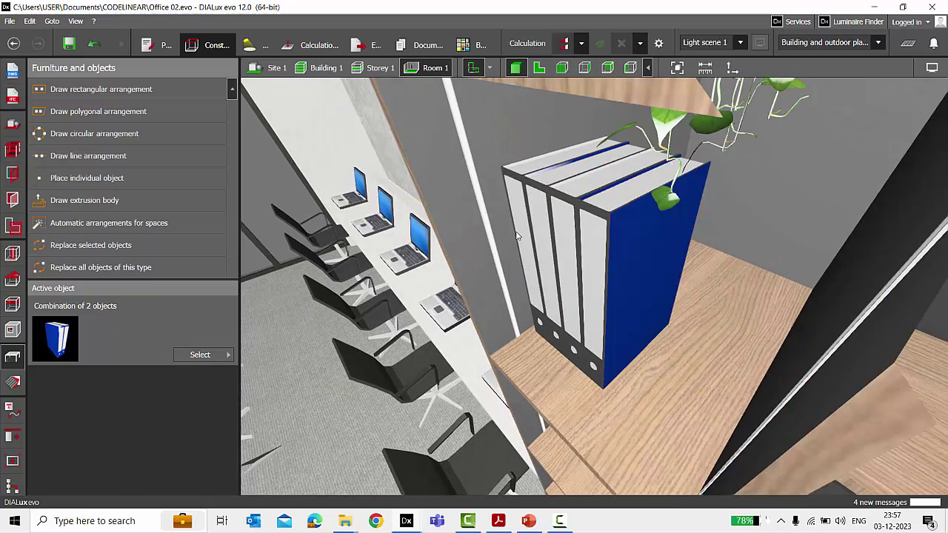
{"action": "scroll", "coordinate": [543, 316], "scroll_direction": "up", "scroll_amount": 5}
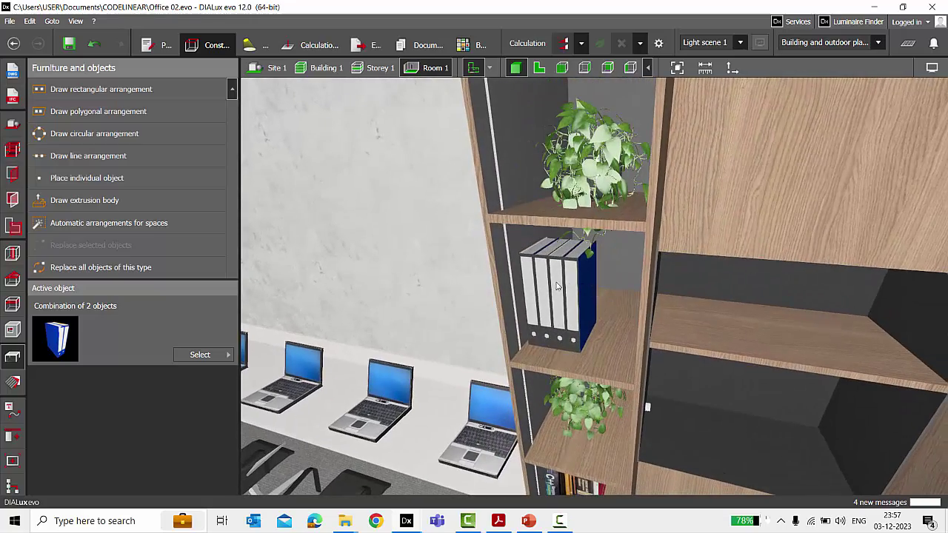
{"action": "scroll", "coordinate": [581, 325], "scroll_direction": "up", "scroll_amount": 3}
{"action": "scroll", "coordinate": [581, 326], "scroll_direction": "down", "scroll_amount": 10}
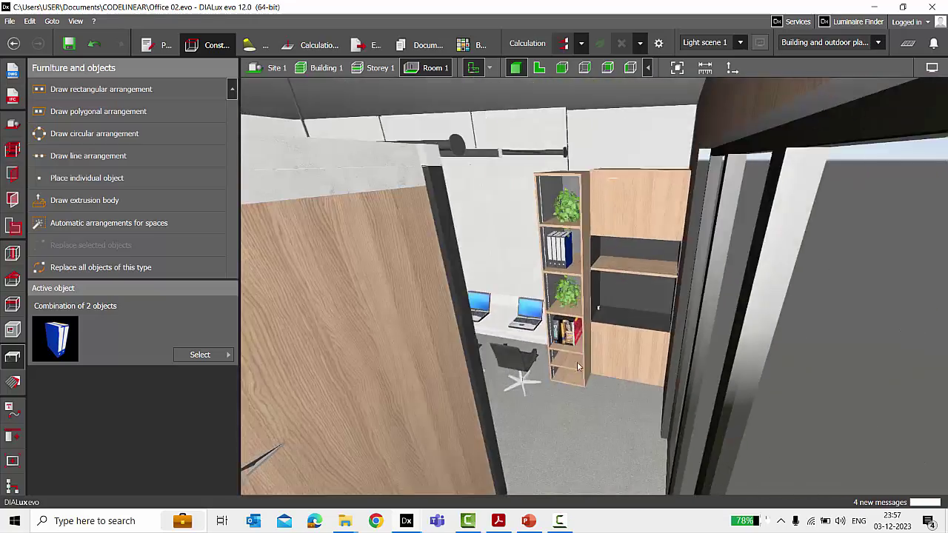
Select the framed logo picture on the wall above the sofa to inspect its properties, and clear the selection.
{"action": "left_click_drag", "start_coordinate": [577, 366], "coordinate": [744, 265]}
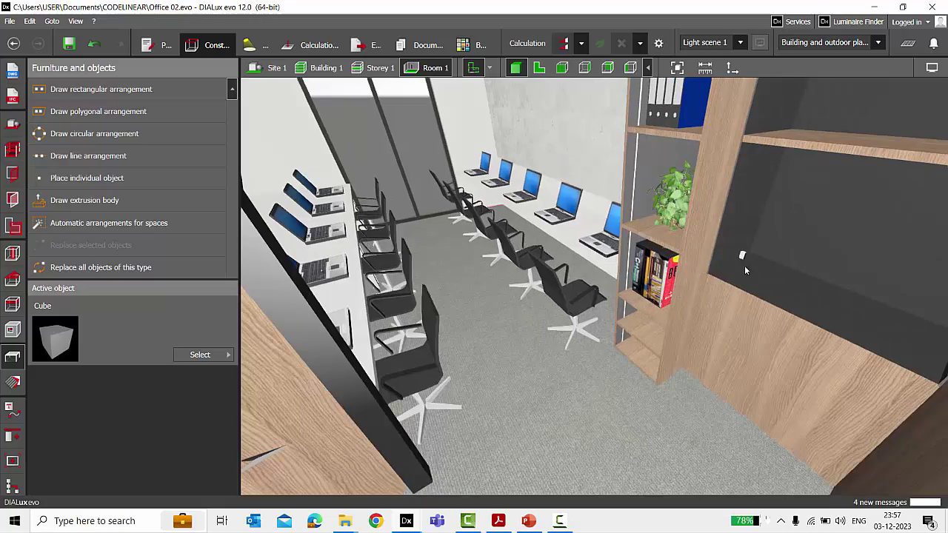
{"action": "scroll", "coordinate": [744, 267], "scroll_direction": "down", "scroll_amount": 5}
{"action": "left_click_drag", "start_coordinate": [732, 302], "coordinate": [667, 303]}
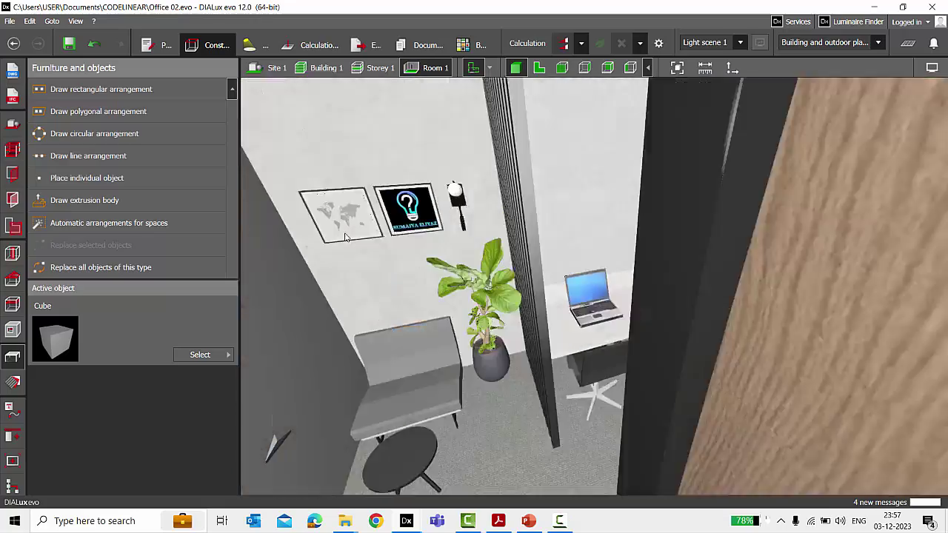
{"action": "scroll", "coordinate": [481, 272], "scroll_direction": "up", "scroll_amount": 4}
{"action": "left_click_drag", "start_coordinate": [459, 255], "coordinate": [424, 243]}
{"action": "left_click", "coordinate": [514, 226]}
{"action": "scroll", "coordinate": [492, 231], "scroll_direction": "up", "scroll_amount": 2}
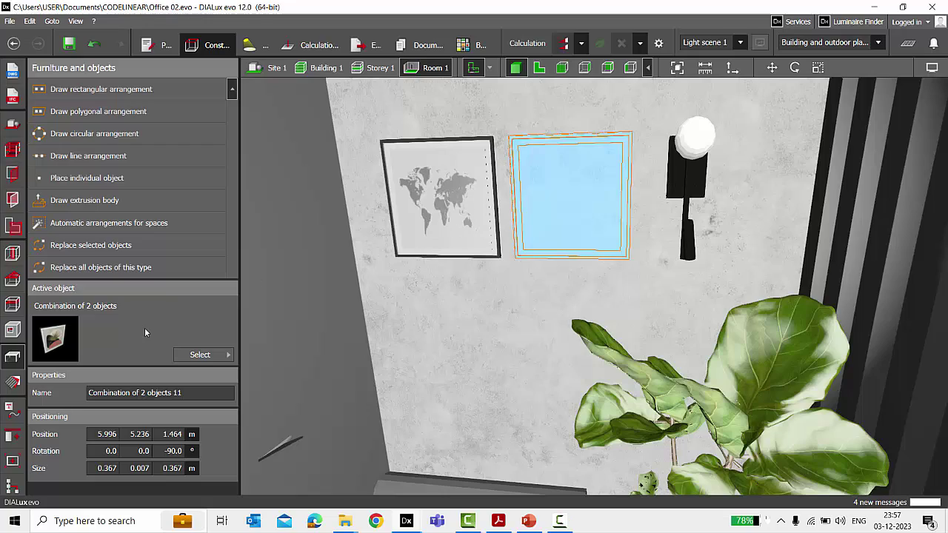
{"action": "key", "text": "Escape"}
{"action": "scroll", "coordinate": [474, 150], "scroll_direction": "down", "scroll_amount": 2}
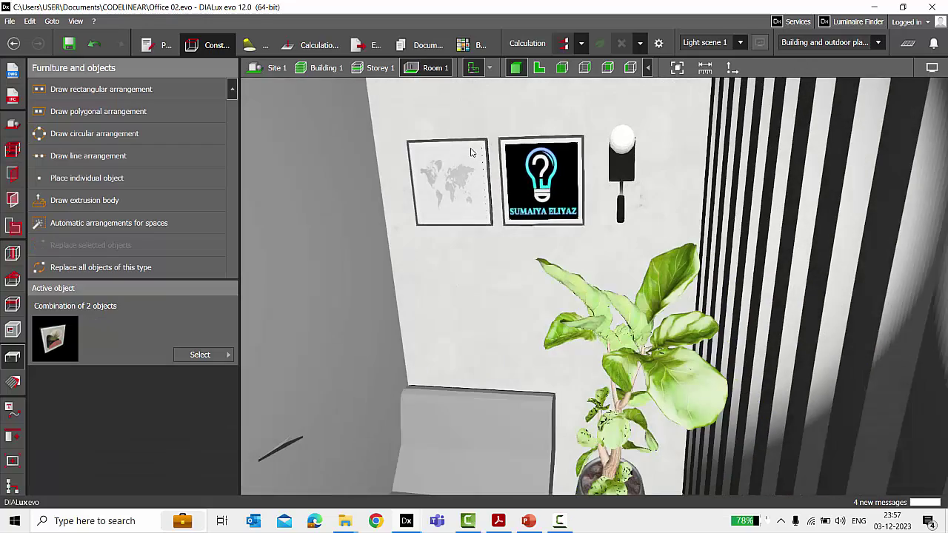
Select the round side table beside the sofa to inspect its combined object, and clear the selection.
{"action": "middle_click_drag", "start_coordinate": [450, 482], "coordinate": [531, 350]}
{"action": "left_click_drag", "start_coordinate": [531, 350], "coordinate": [488, 369]}
{"action": "scroll", "coordinate": [488, 369], "scroll_direction": "up", "scroll_amount": 2}
{"action": "left_click", "coordinate": [478, 320]}
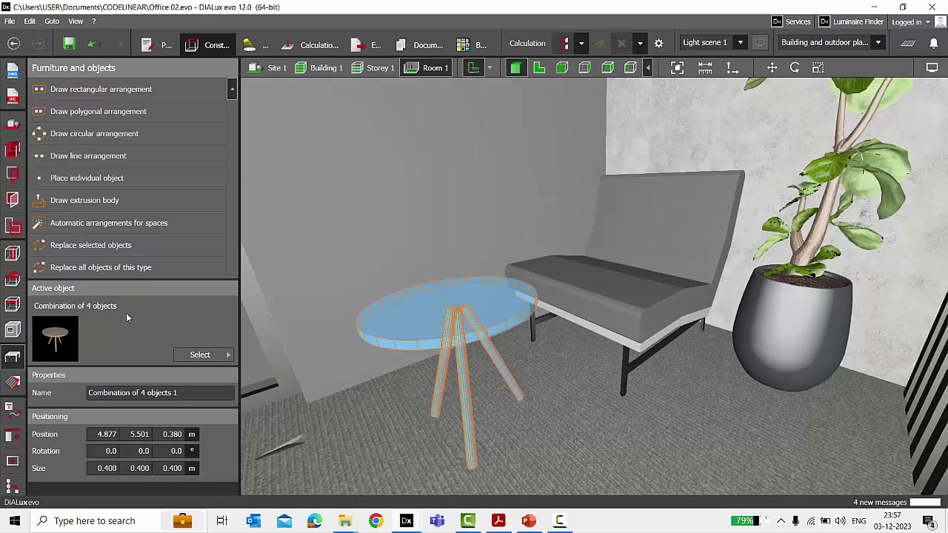
{"action": "scroll", "coordinate": [458, 343], "scroll_direction": "down", "scroll_amount": 2}
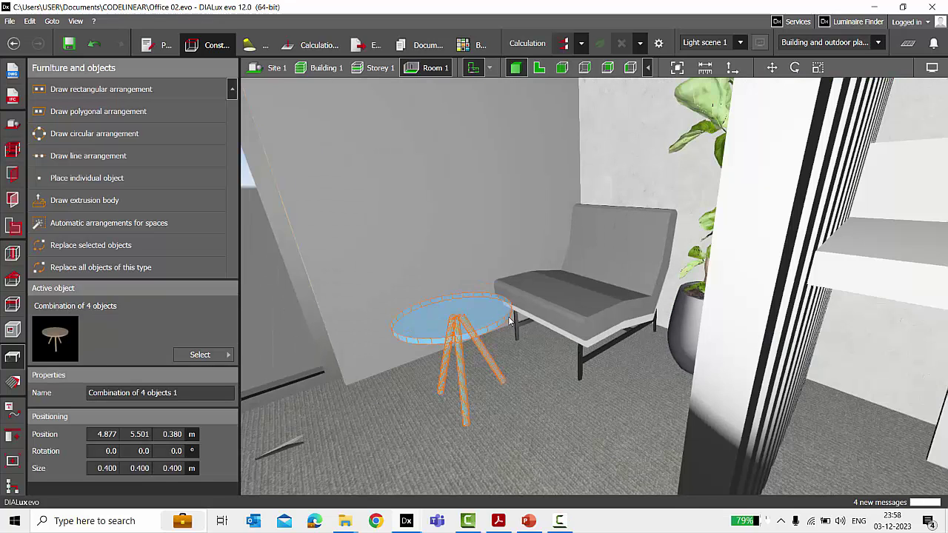
{"action": "key", "text": "Escape"}
{"action": "scroll", "coordinate": [511, 324], "scroll_direction": "down", "scroll_amount": 1}
Examine the lounge corner, slatted partition, workstations and open shelving from several viewpoints in the room.
{"action": "right_click_drag", "start_coordinate": [512, 324], "coordinate": [513, 287]}
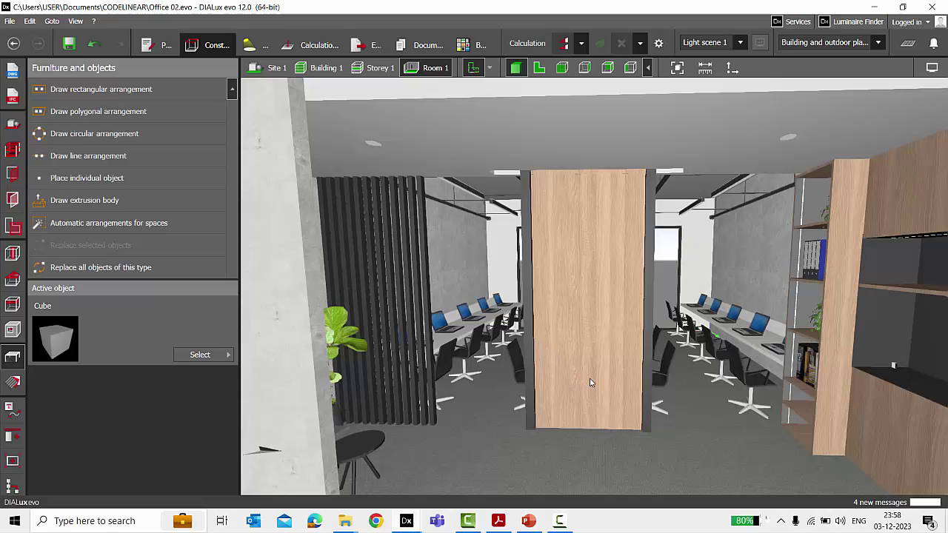
{"action": "scroll", "coordinate": [549, 300], "scroll_direction": "up", "scroll_amount": 3}
{"action": "scroll", "coordinate": [549, 304], "scroll_direction": "up", "scroll_amount": 3}
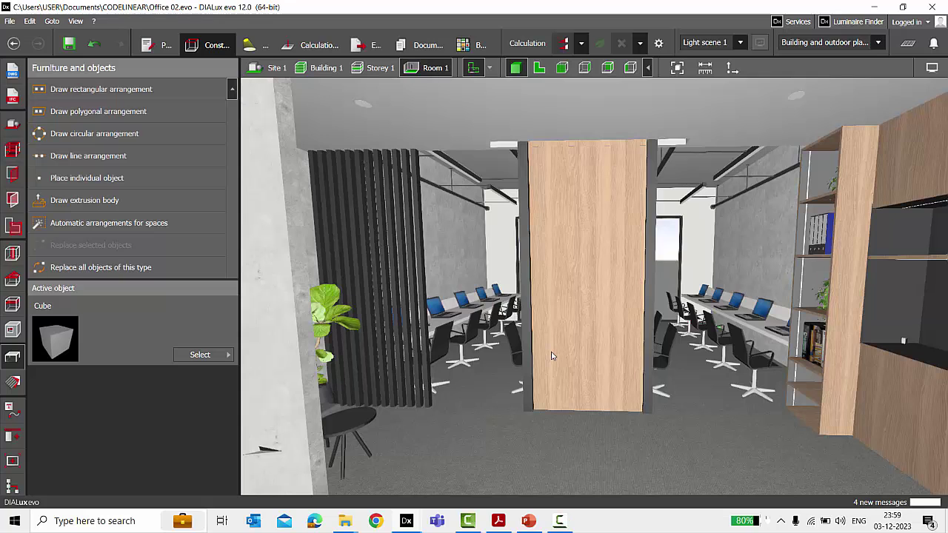
{"action": "scroll", "coordinate": [276, 312], "scroll_direction": "up", "scroll_amount": 2}
{"action": "right_click_drag", "start_coordinate": [502, 397], "coordinate": [446, 395]}
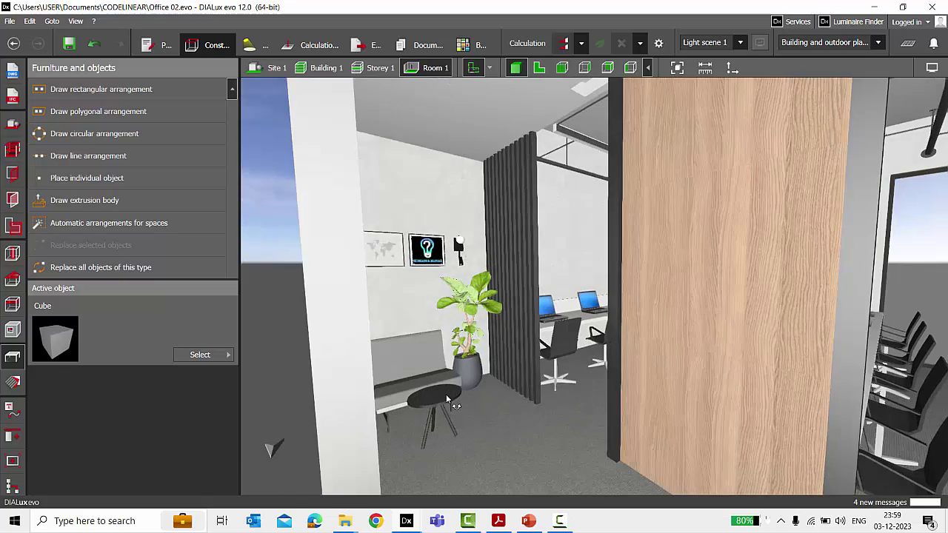
{"action": "scroll", "coordinate": [437, 354], "scroll_direction": "up", "scroll_amount": 2}
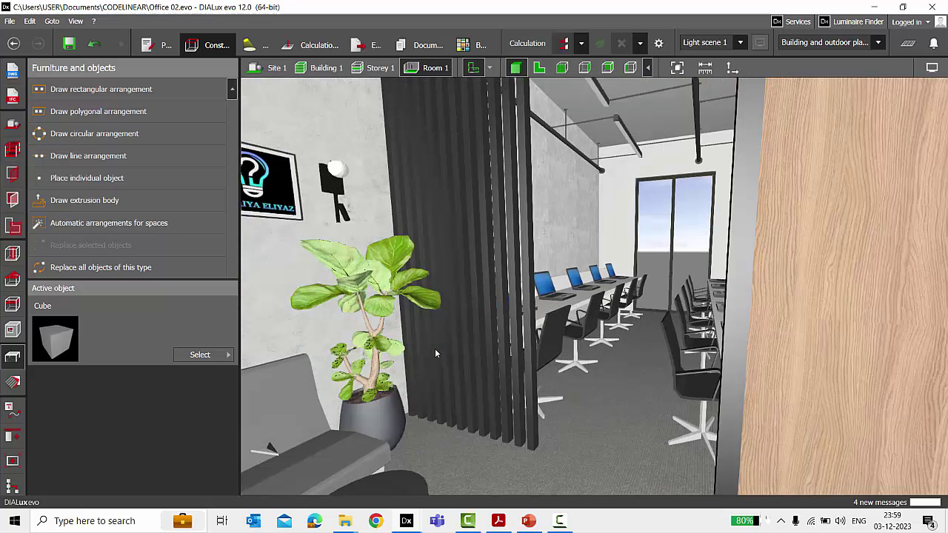
{"action": "scroll", "coordinate": [435, 354], "scroll_direction": "down", "scroll_amount": 5}
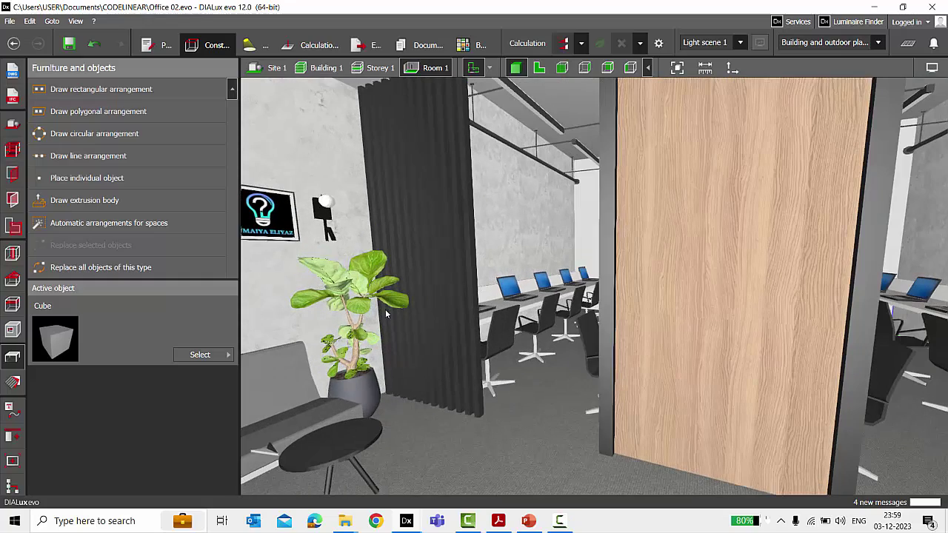
{"action": "scroll", "coordinate": [338, 307], "scroll_direction": "down", "scroll_amount": 3}
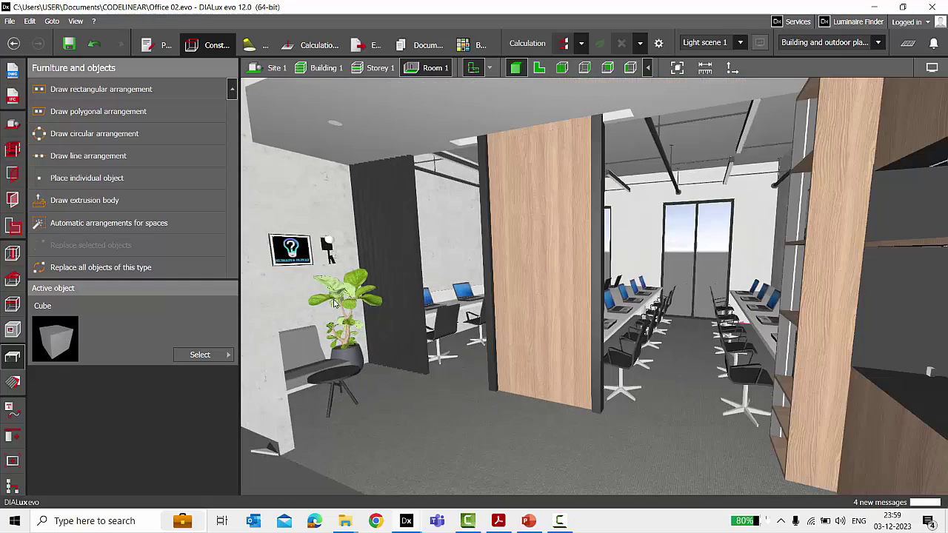
{"action": "right_click_drag", "start_coordinate": [444, 305], "coordinate": [478, 308]}
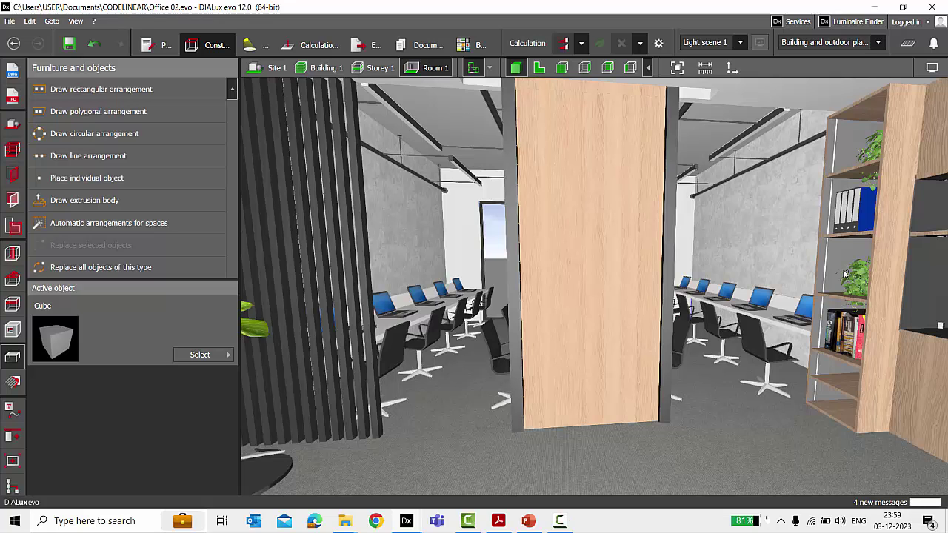
{"action": "scroll", "coordinate": [852, 294], "scroll_direction": "down", "scroll_amount": 2}
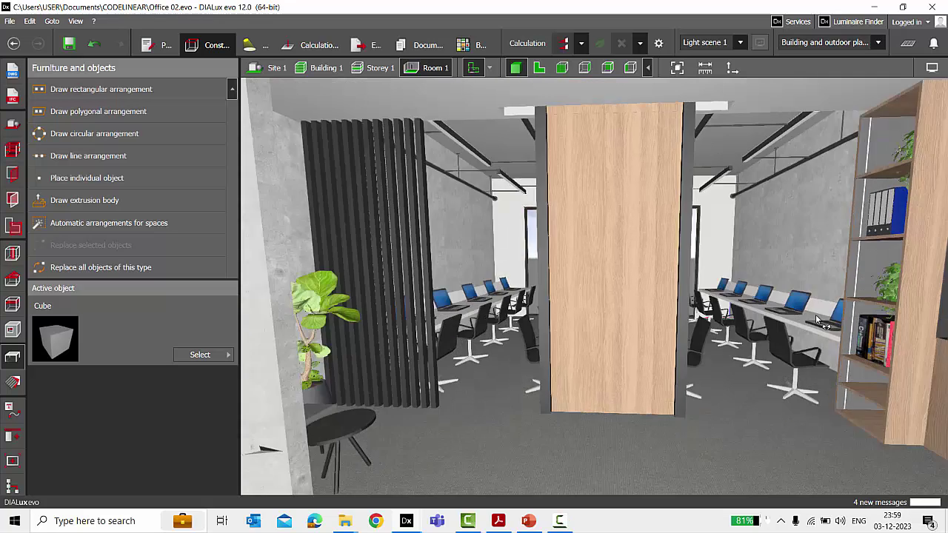
{"action": "right_click_drag", "start_coordinate": [817, 318], "coordinate": [809, 326]}
{"action": "scroll", "coordinate": [398, 318], "scroll_direction": "up", "scroll_amount": 2}
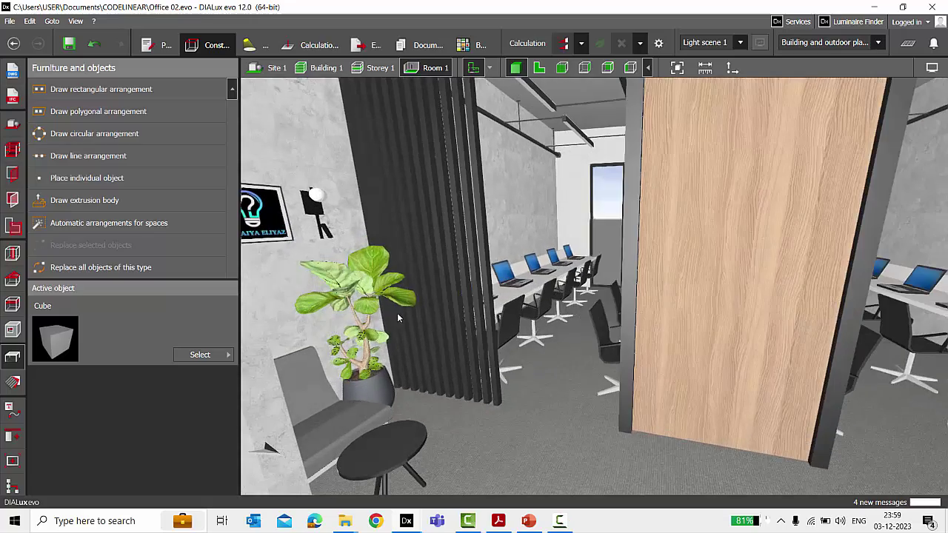
{"action": "scroll", "coordinate": [378, 308], "scroll_direction": "down", "scroll_amount": 3}
{"action": "scroll", "coordinate": [766, 314], "scroll_direction": "up", "scroll_amount": 2}
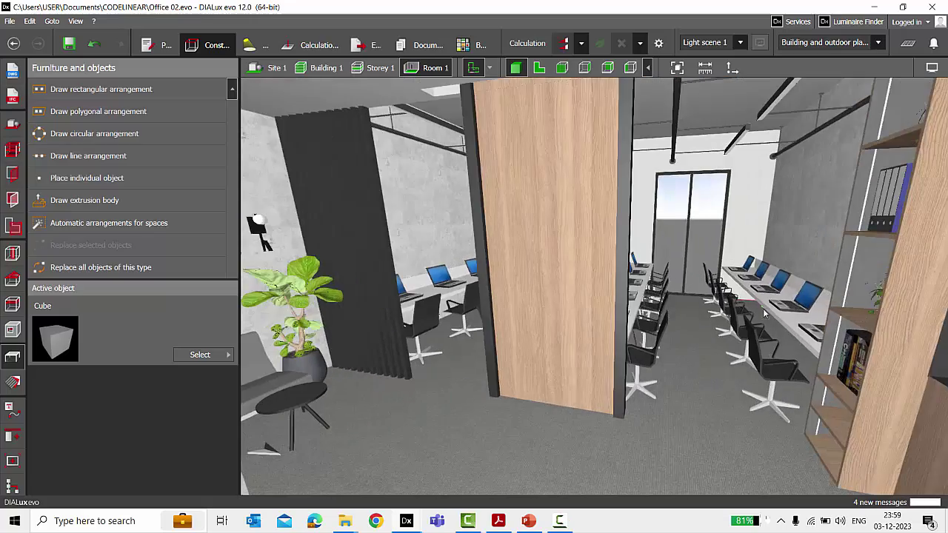
{"action": "scroll", "coordinate": [765, 314], "scroll_direction": "up", "scroll_amount": 2}
{"action": "scroll", "coordinate": [719, 339], "scroll_direction": "down", "scroll_amount": 4}
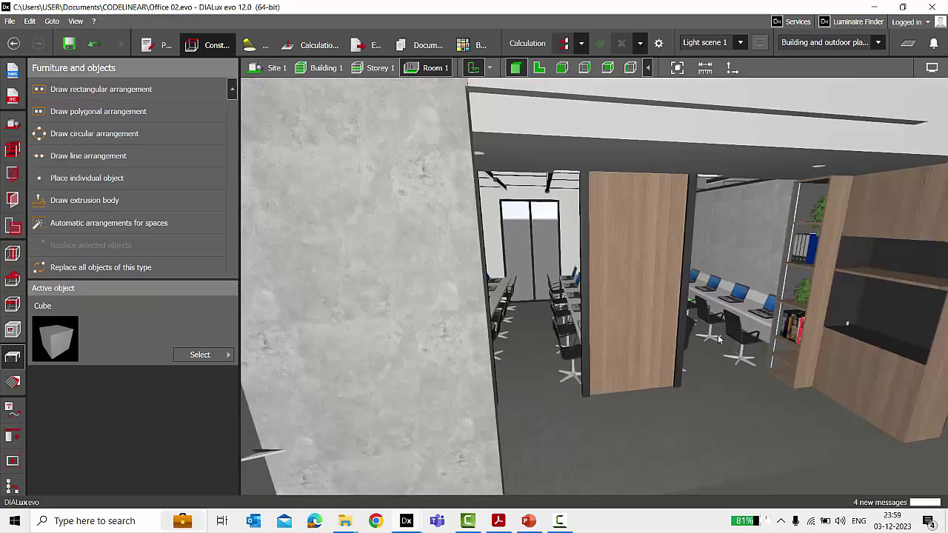
{"action": "right_click_drag", "start_coordinate": [718, 339], "coordinate": [652, 341]}
{"action": "scroll", "coordinate": [400, 326], "scroll_direction": "up", "scroll_amount": 5}
{"action": "scroll", "coordinate": [363, 255], "scroll_direction": "down", "scroll_amount": 2}
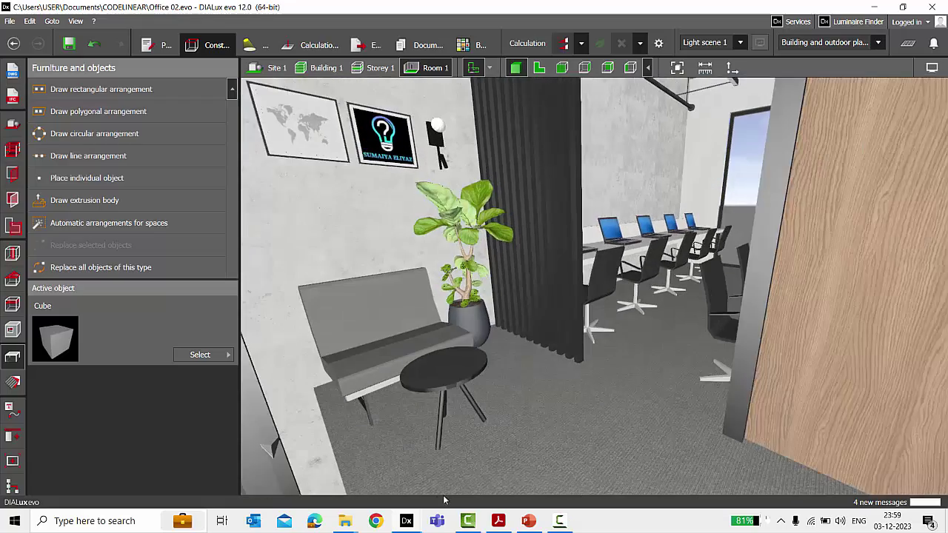
Select the round table in front of the sofa again to check its properties, and clear the selection.
{"action": "scroll", "coordinate": [455, 404], "scroll_direction": "up", "scroll_amount": 1}
{"action": "left_click", "coordinate": [459, 369]}
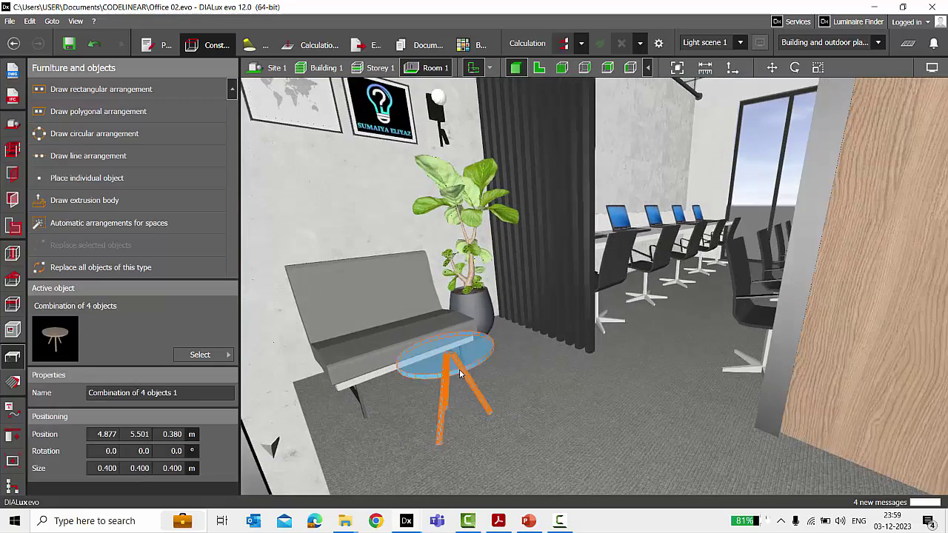
{"action": "left_click", "coordinate": [617, 387]}
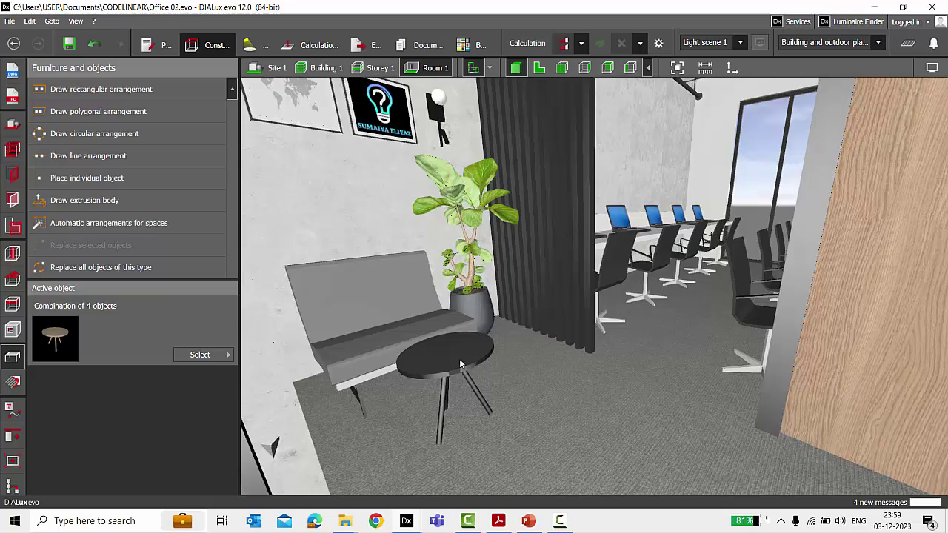
Look over the large potted plant, the decorated shelves and the wooden wall unit across the room.
{"action": "scroll", "coordinate": [455, 376], "scroll_direction": "down", "scroll_amount": 3}
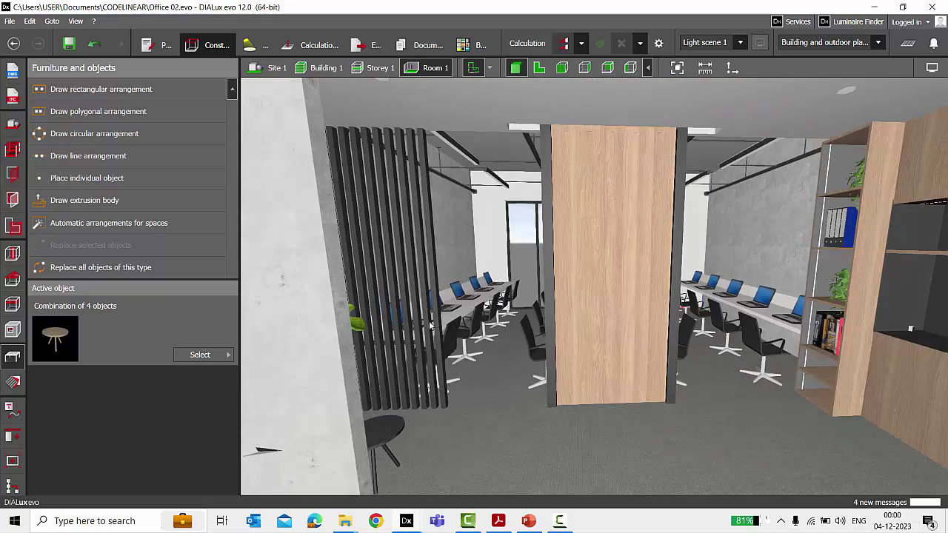
{"action": "right_click_drag", "start_coordinate": [670, 330], "coordinate": [638, 341]}
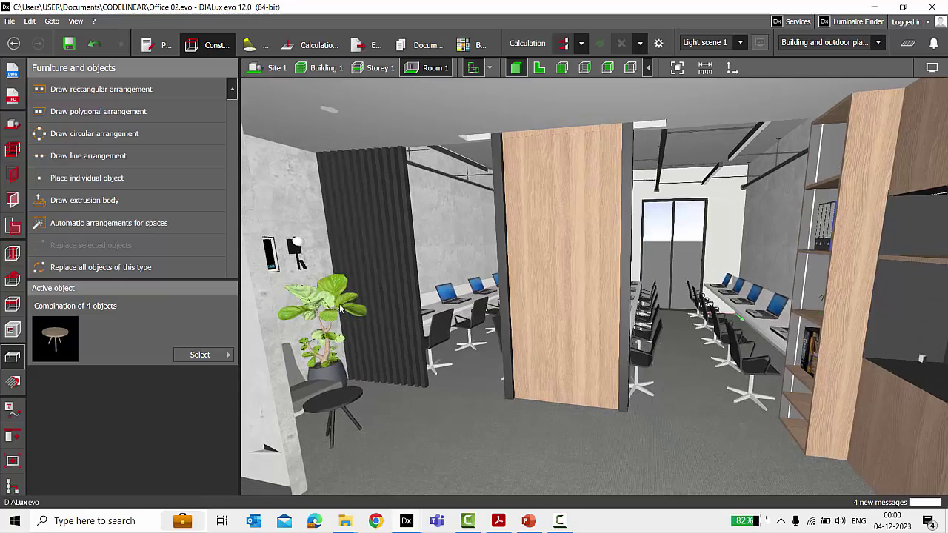
{"action": "scroll", "coordinate": [323, 311], "scroll_direction": "up", "scroll_amount": 2}
{"action": "scroll", "coordinate": [323, 311], "scroll_direction": "down", "scroll_amount": 2}
{"action": "scroll", "coordinate": [583, 291], "scroll_direction": "up", "scroll_amount": 2}
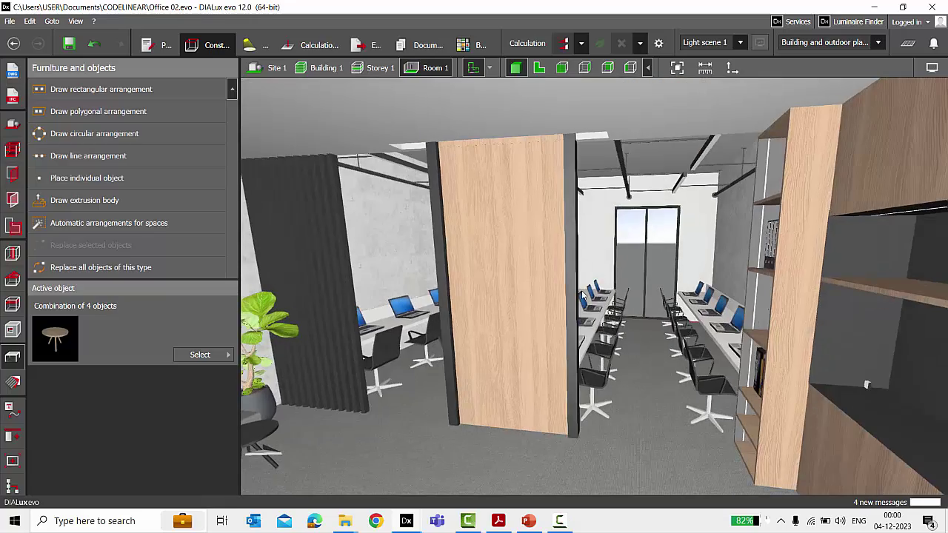
{"action": "right_click_drag", "start_coordinate": [764, 264], "coordinate": [811, 248]}
{"action": "scroll", "coordinate": [813, 250], "scroll_direction": "up", "scroll_amount": 2}
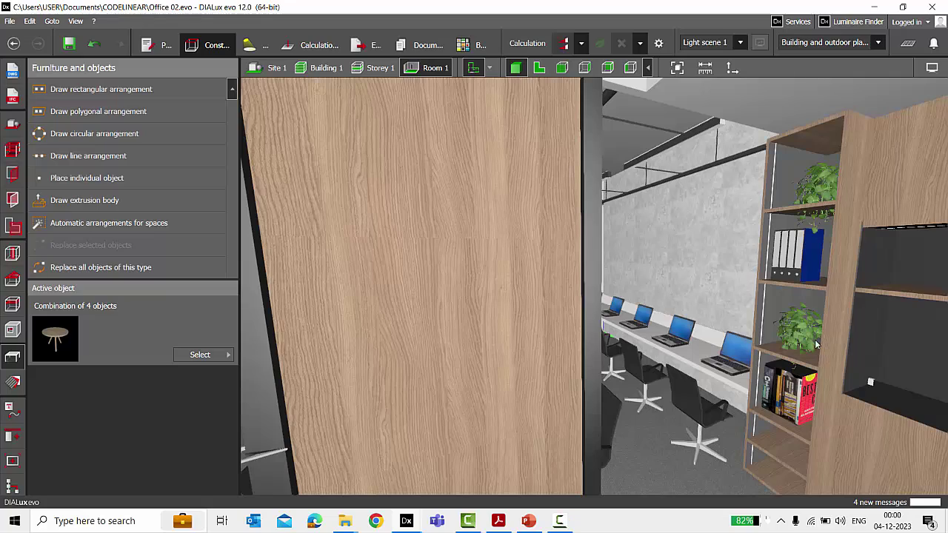
{"action": "scroll", "coordinate": [815, 244], "scroll_direction": "down", "scroll_amount": 4}
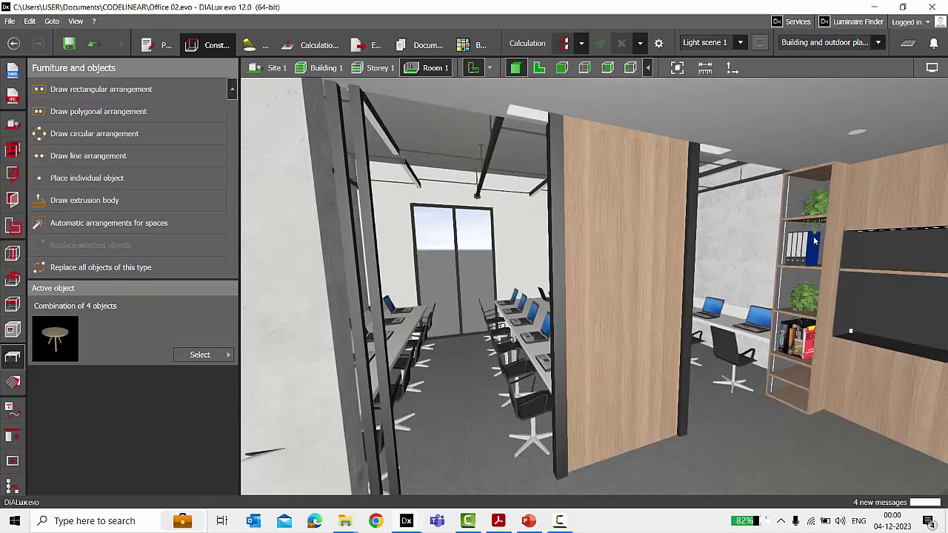
{"action": "scroll", "coordinate": [803, 298], "scroll_direction": "down", "scroll_amount": 2}
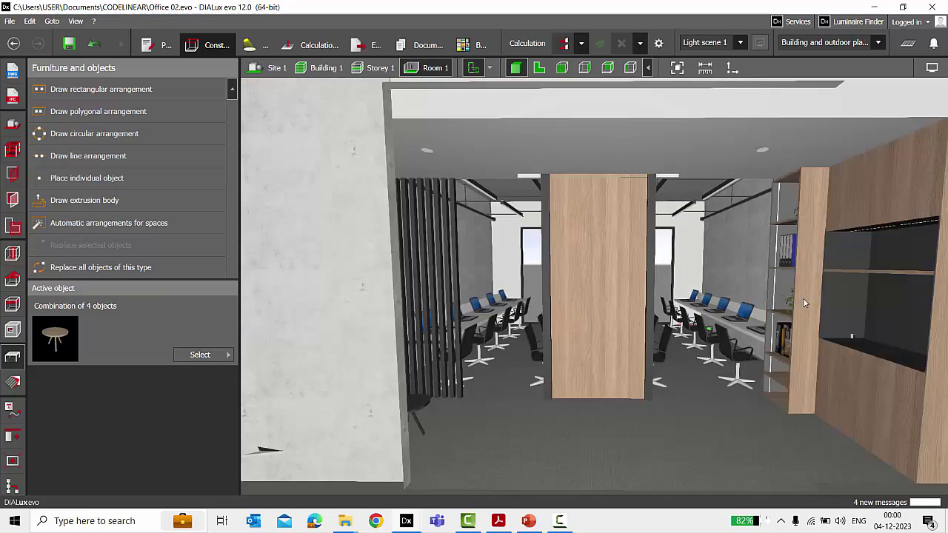
{"action": "scroll", "coordinate": [530, 266], "scroll_direction": "up", "scroll_amount": 2}
{"action": "right_click_drag", "start_coordinate": [624, 300], "coordinate": [600, 300]}
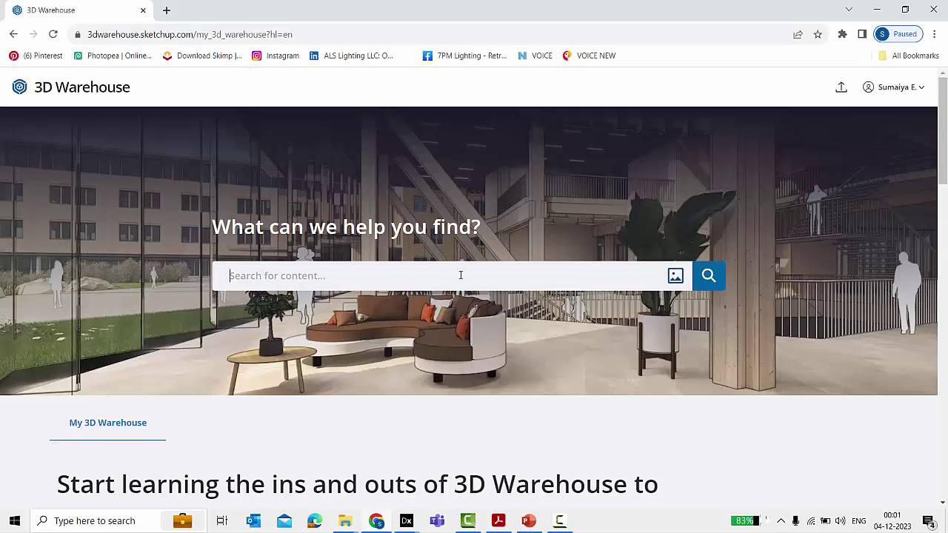
Switch to 3D Warehouse in the browser, search for "PLANT" and browse the model results.
{"action": "type", "text": "PLANT"}
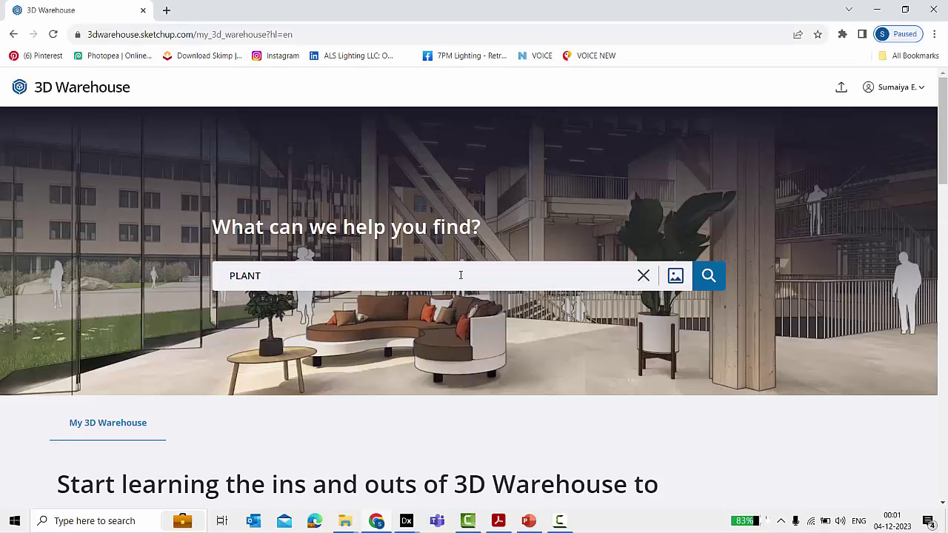
{"action": "key", "text": "Return"}
{"action": "scroll", "coordinate": [440, 343], "scroll_direction": "down", "scroll_amount": 10}
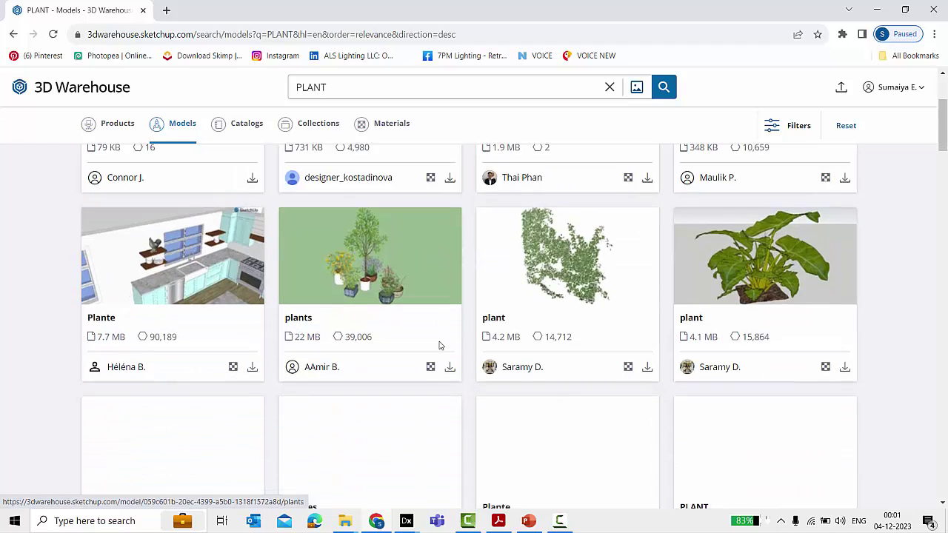
{"action": "scroll", "coordinate": [440, 343], "scroll_direction": "down", "scroll_amount": 2}
{"action": "scroll", "coordinate": [436, 346], "scroll_direction": "up", "scroll_amount": 12}
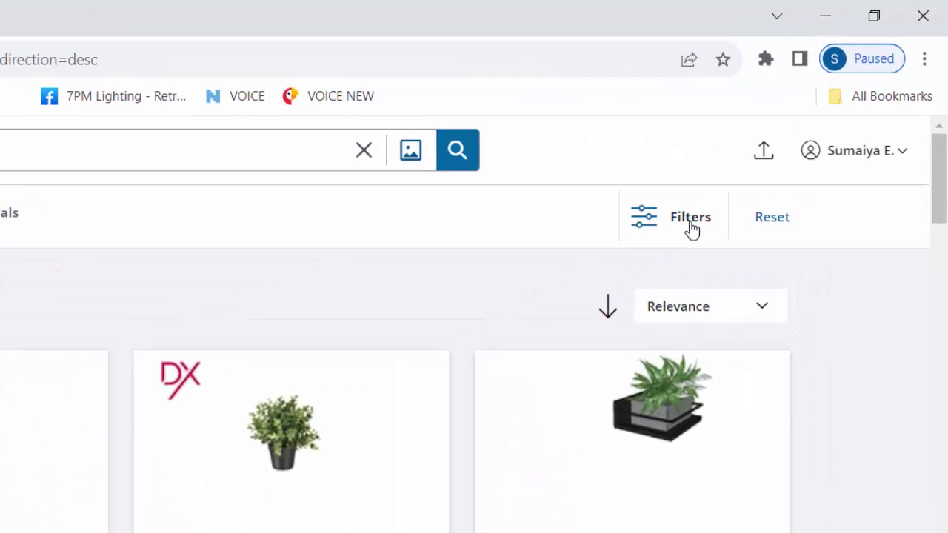
Filter the plant models to a file size of up to 5 MB and apply the filter.
{"action": "left_click", "coordinate": [795, 131]}
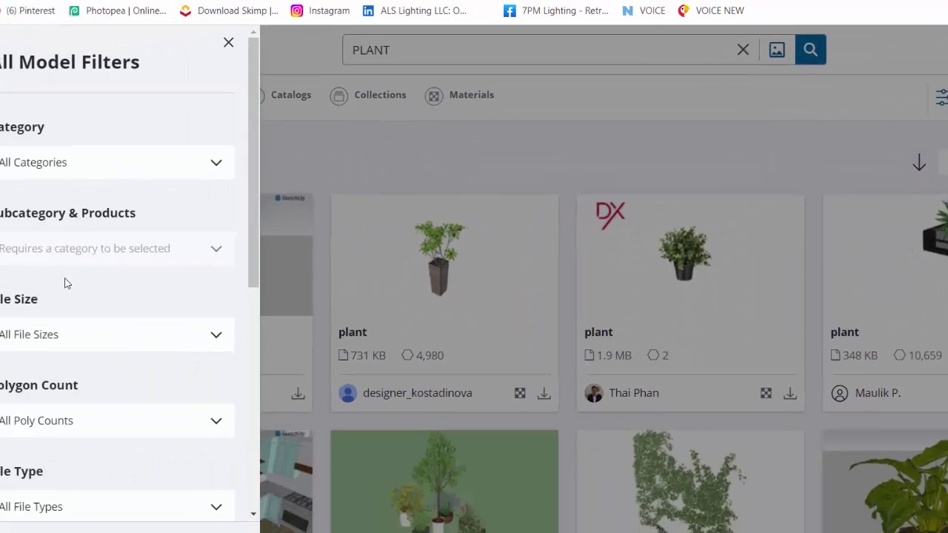
{"action": "left_click", "coordinate": [99, 333]}
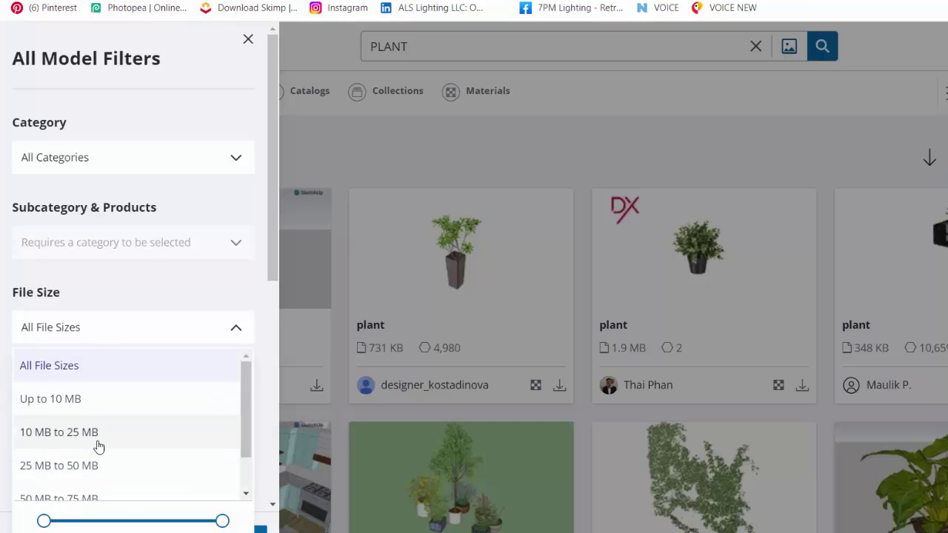
{"action": "left_click_drag", "start_coordinate": [222, 521], "coordinate": [49, 532]}
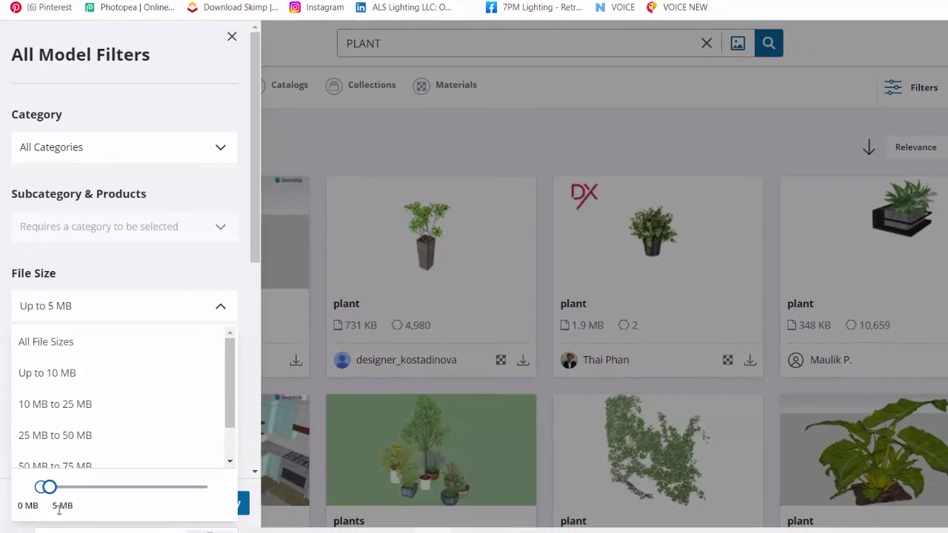
{"action": "scroll", "coordinate": [216, 423], "scroll_direction": "down", "scroll_amount": 2}
{"action": "left_click", "coordinate": [271, 372]}
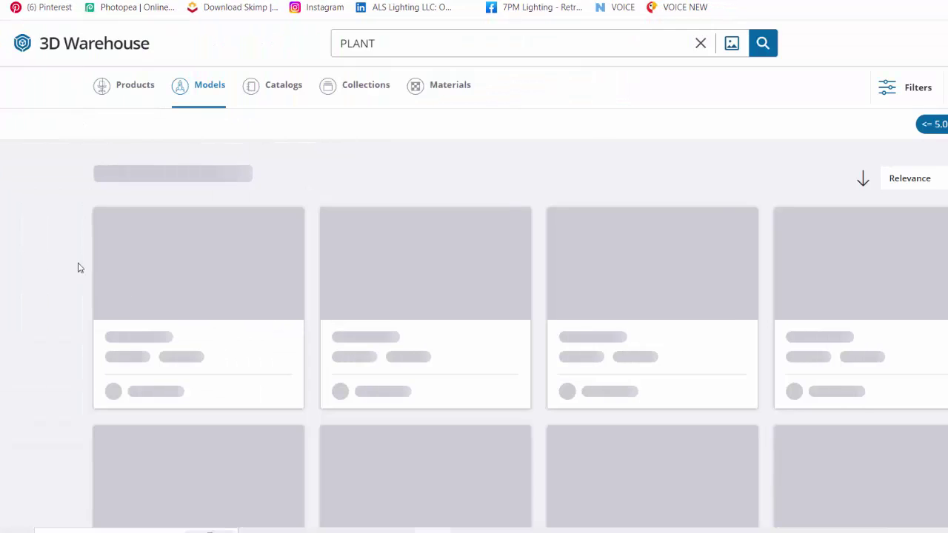
Examine the polygon count and file type options in the model filters, and close the filters without changing them.
{"action": "left_click", "coordinate": [919, 95]}
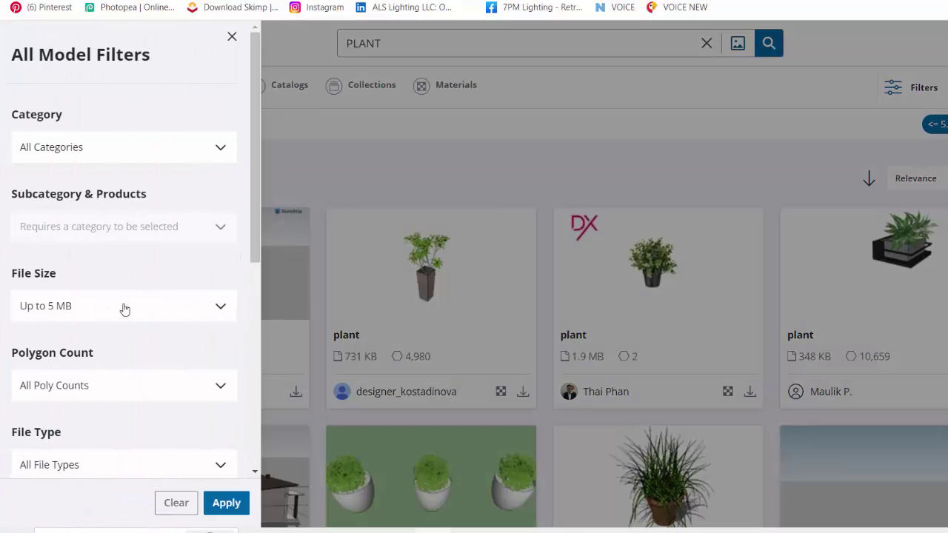
{"action": "scroll", "coordinate": [123, 309], "scroll_direction": "down", "scroll_amount": 1}
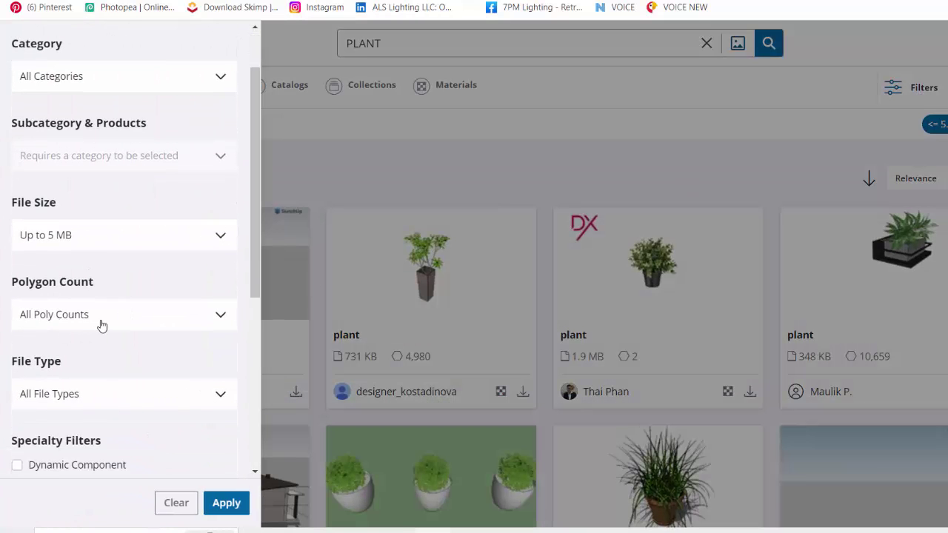
{"action": "left_click", "coordinate": [113, 320]}
{"action": "left_click", "coordinate": [112, 320]}
{"action": "scroll", "coordinate": [110, 326], "scroll_direction": "down", "scroll_amount": 3}
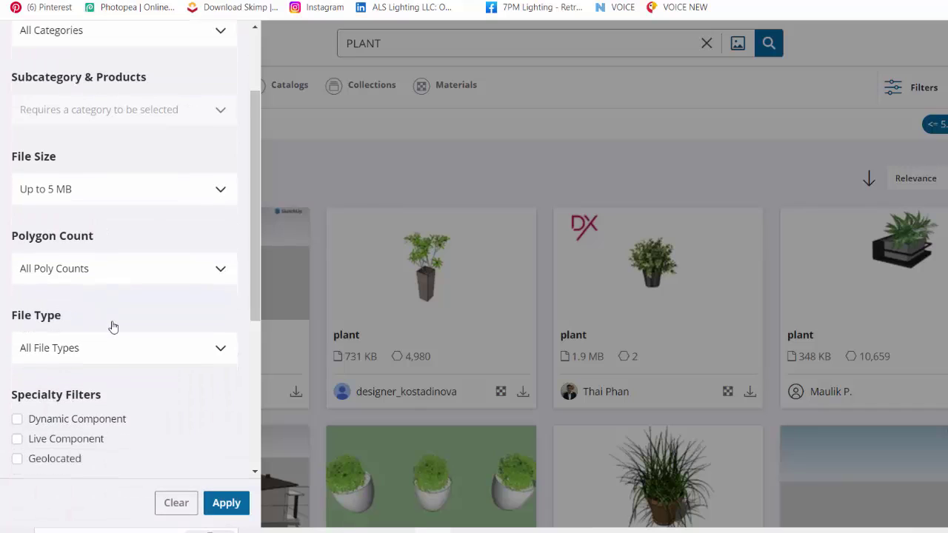
{"action": "left_click", "coordinate": [93, 328]}
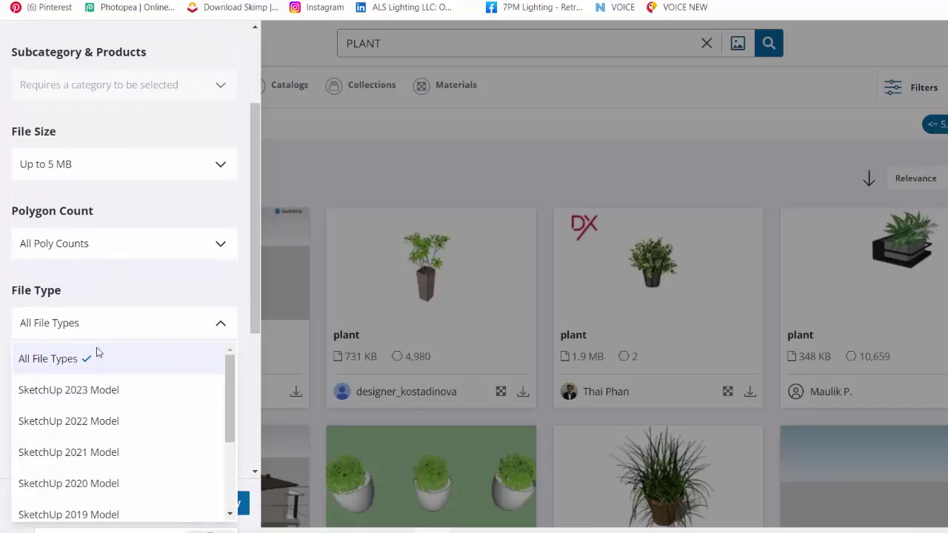
{"action": "scroll", "coordinate": [100, 440], "scroll_direction": "down", "scroll_amount": 3}
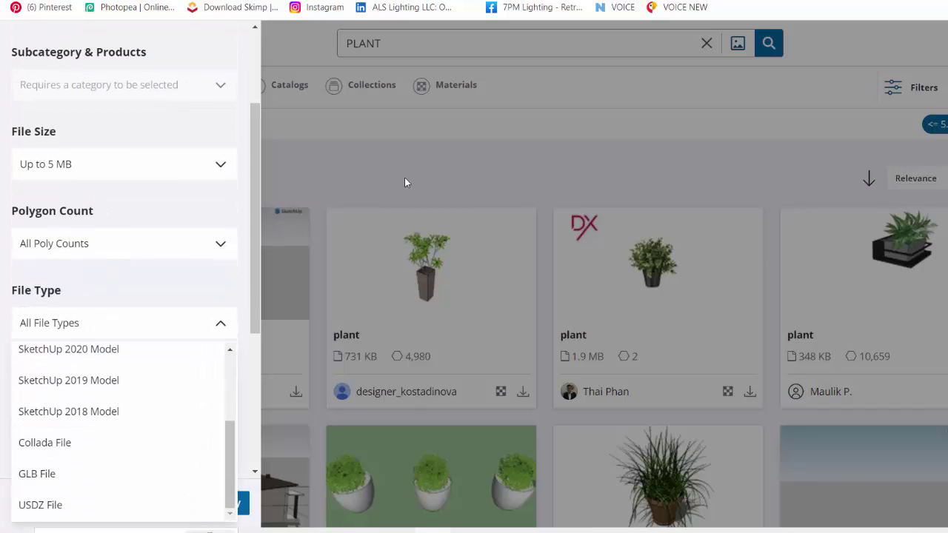
{"action": "key", "text": "Escape"}
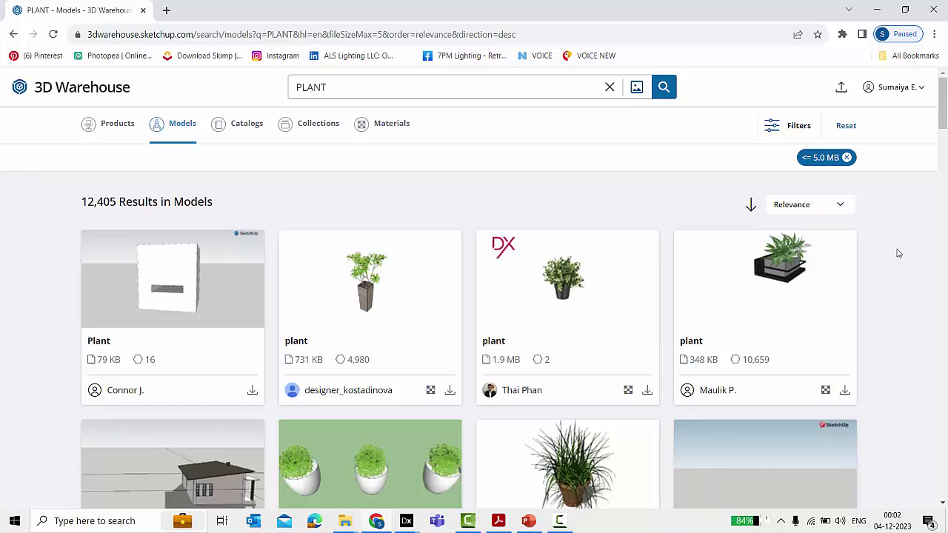
Browse the filtered plant models and compare their file sizes and polygon counts.
{"action": "scroll", "coordinate": [115, 392], "scroll_direction": "down", "scroll_amount": 5}
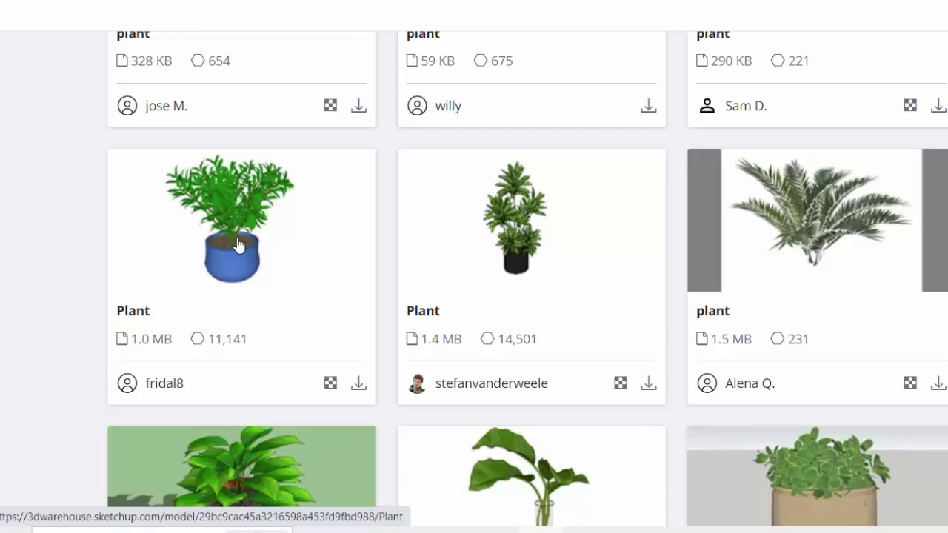
{"action": "scroll", "coordinate": [434, 180], "scroll_direction": "down", "scroll_amount": 3}
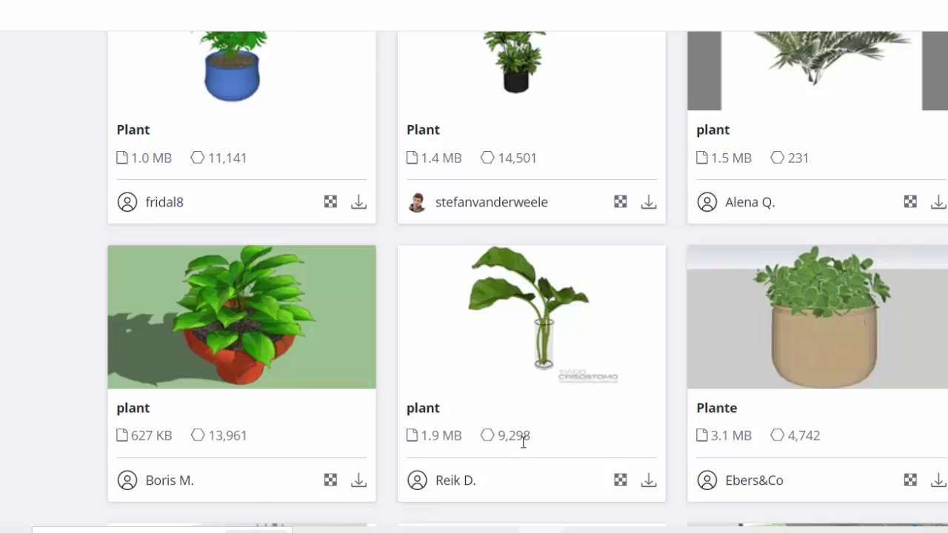
{"action": "scroll", "coordinate": [523, 442], "scroll_direction": "up", "scroll_amount": 1}
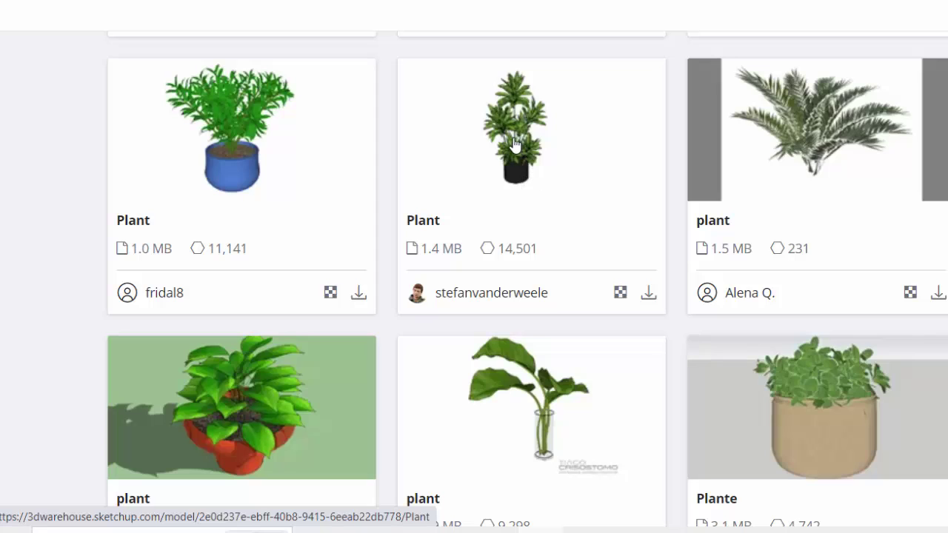
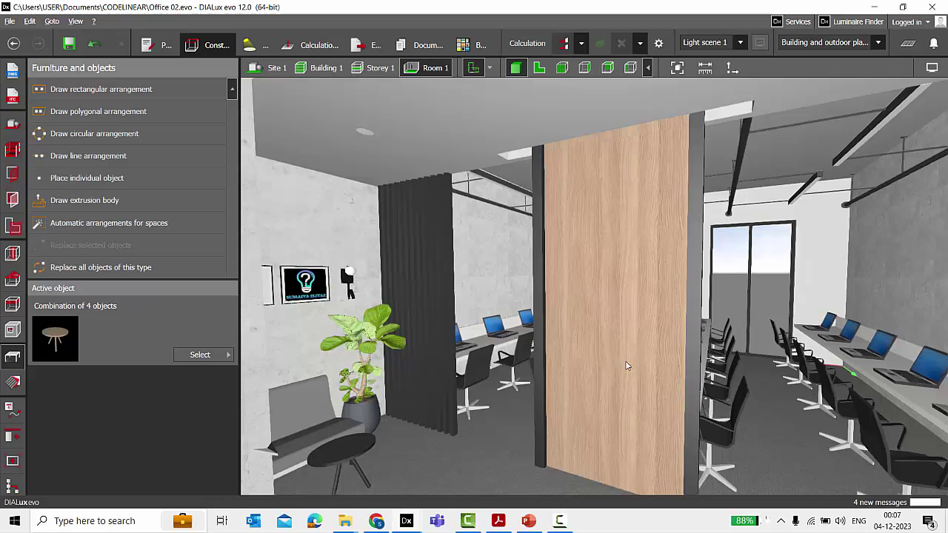
Switch to File Explorer, open the LANDSCAPE folder in SKP MODELS and browse its plant models.
{"action": "scroll", "coordinate": [343, 275], "scroll_direction": "up", "scroll_amount": 3}
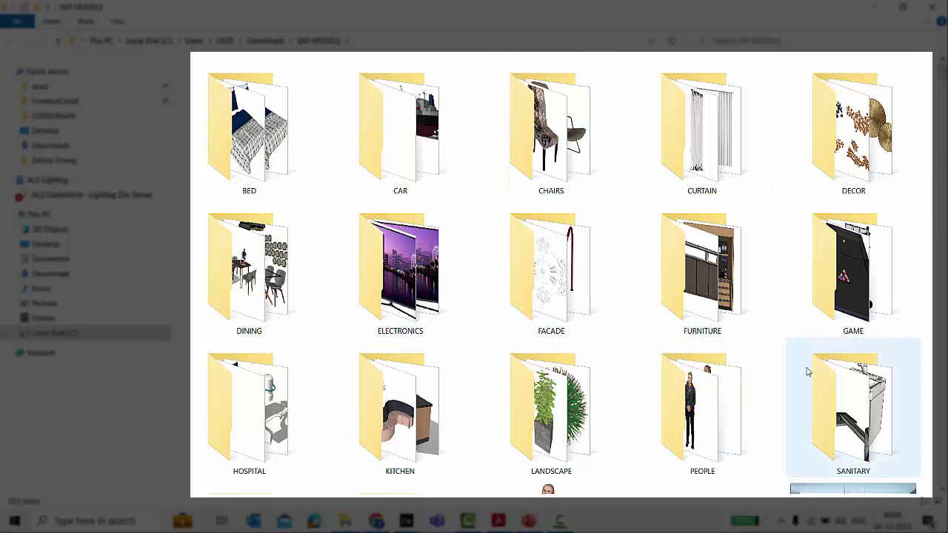
{"action": "left_click", "coordinate": [534, 423]}
{"action": "double_click", "coordinate": [550, 411]}
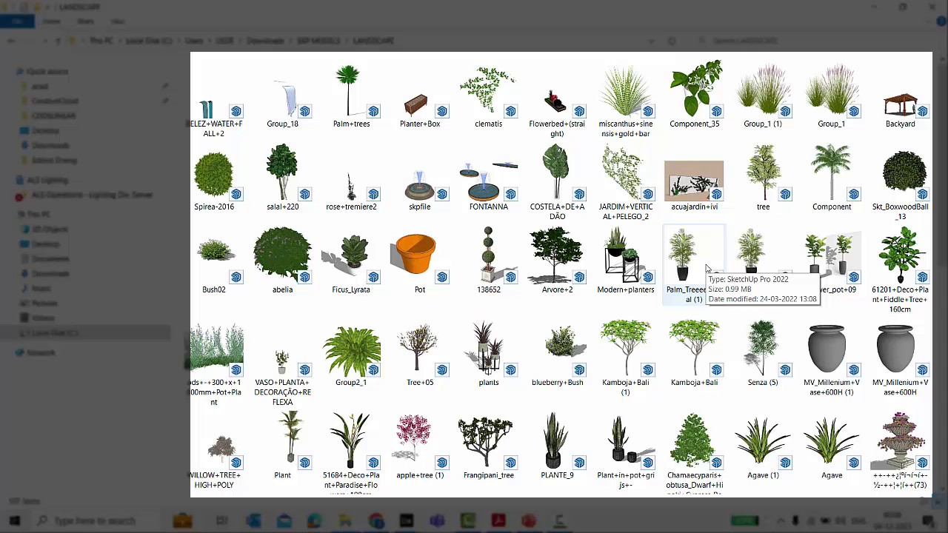
{"action": "scroll", "coordinate": [706, 268], "scroll_direction": "down", "scroll_amount": 2}
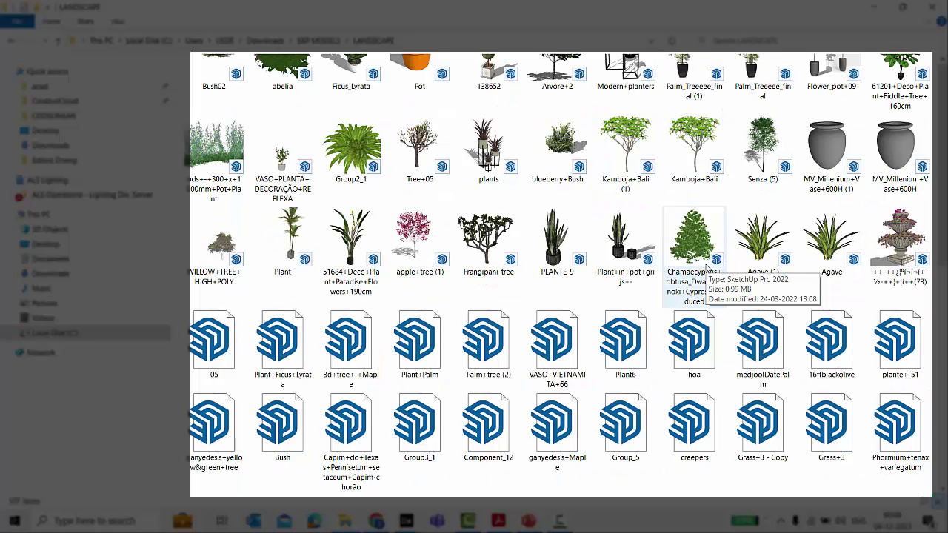
{"action": "scroll", "coordinate": [578, 324], "scroll_direction": "up", "scroll_amount": 2}
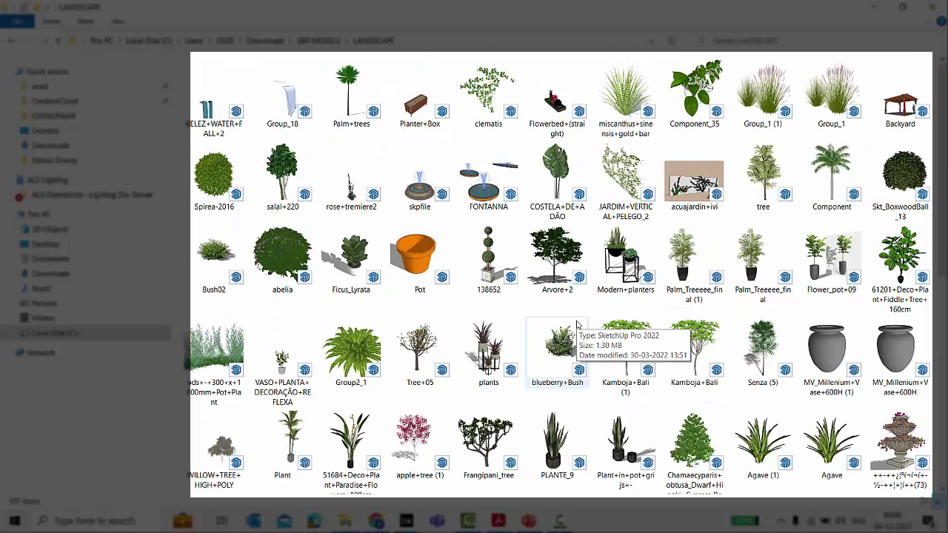
{"action": "scroll", "coordinate": [577, 324], "scroll_direction": "down", "scroll_amount": 2}
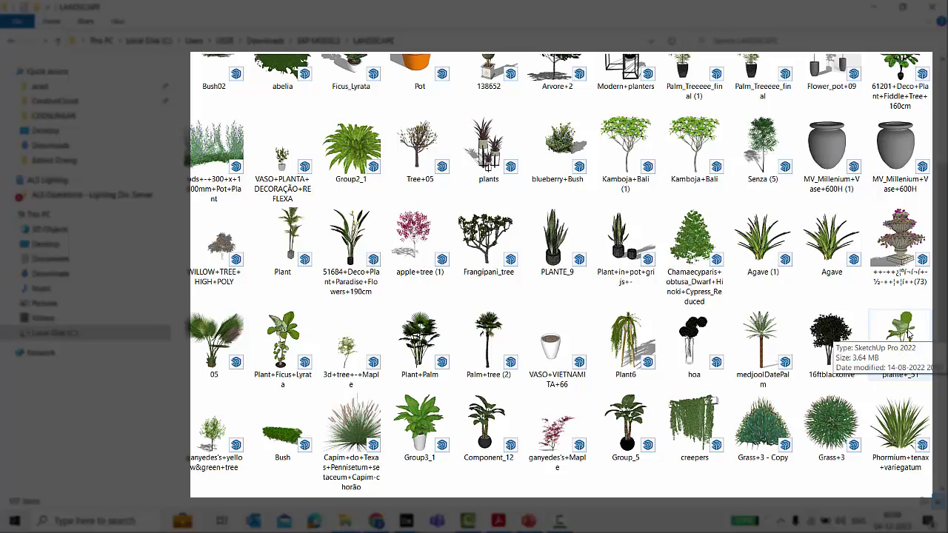
{"action": "scroll", "coordinate": [488, 164], "scroll_direction": "up", "scroll_amount": 3}
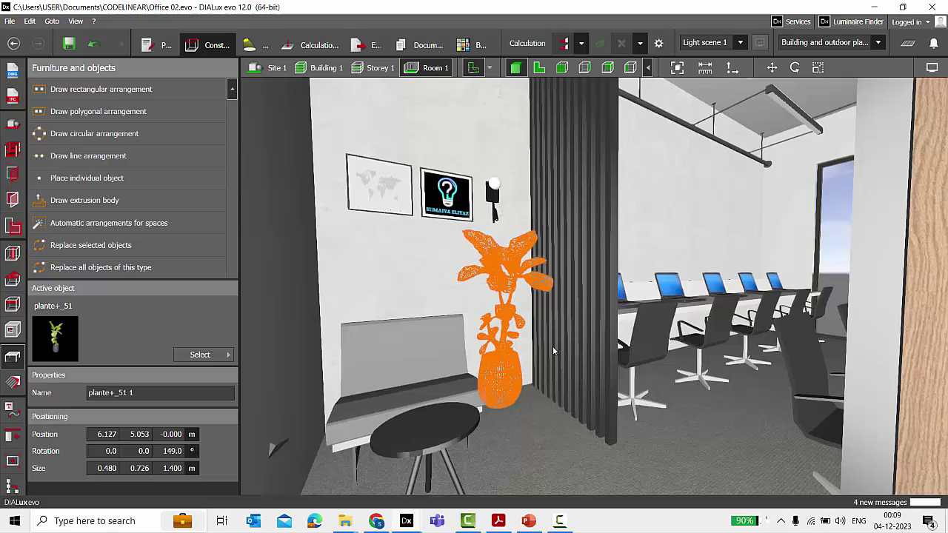
Switch to DIALux evo, select the potted plant beside the sofa and mark plante+_51 as a favourite in the object catalogue.
{"action": "left_click_drag", "start_coordinate": [555, 352], "coordinate": [557, 397]}
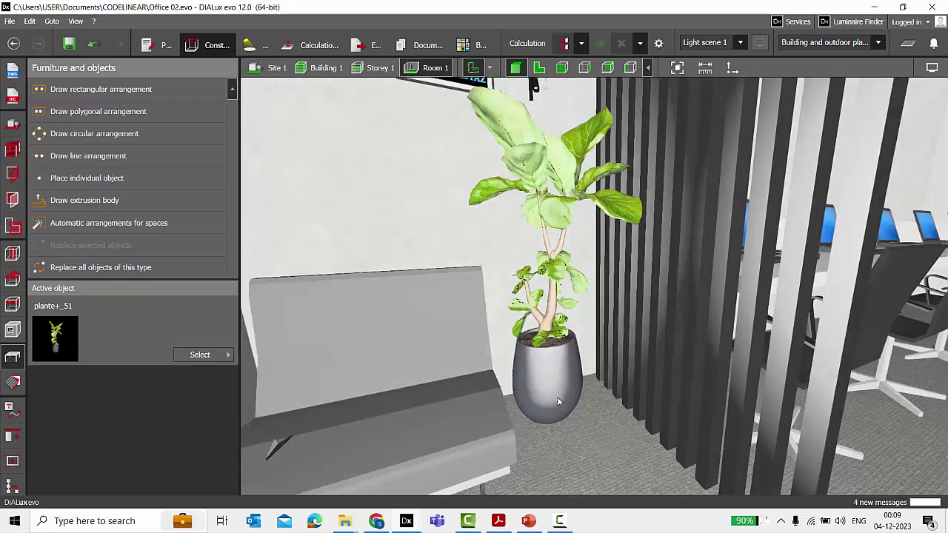
{"action": "left_click", "coordinate": [557, 402]}
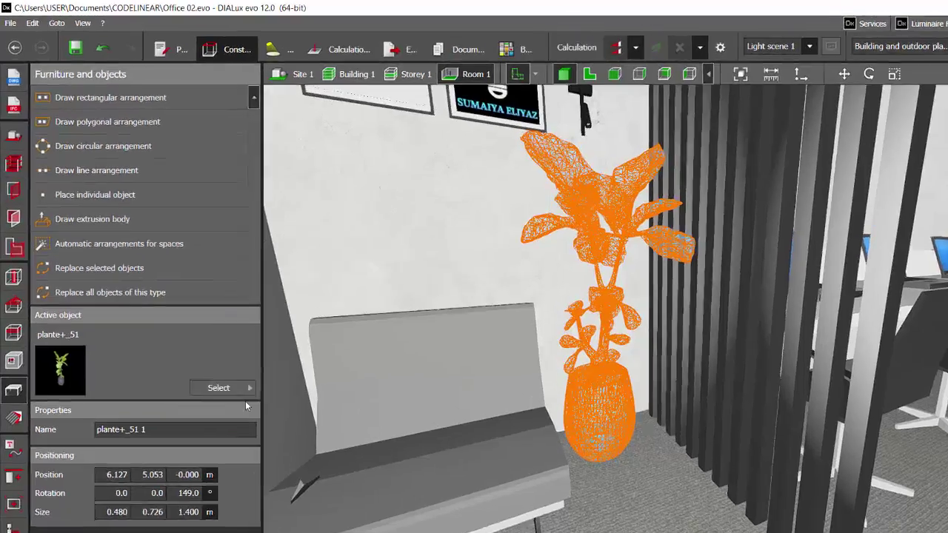
{"action": "left_click", "coordinate": [238, 388]}
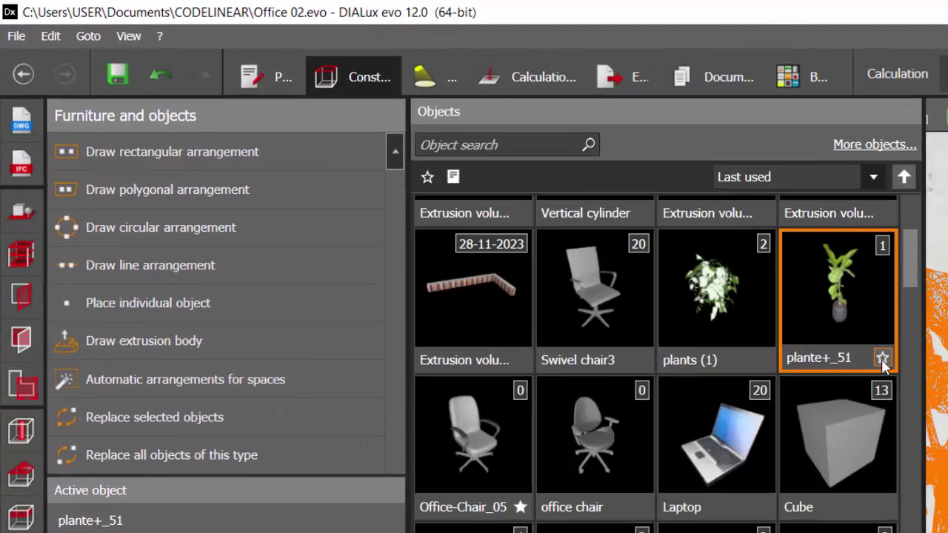
{"action": "left_click", "coordinate": [883, 359]}
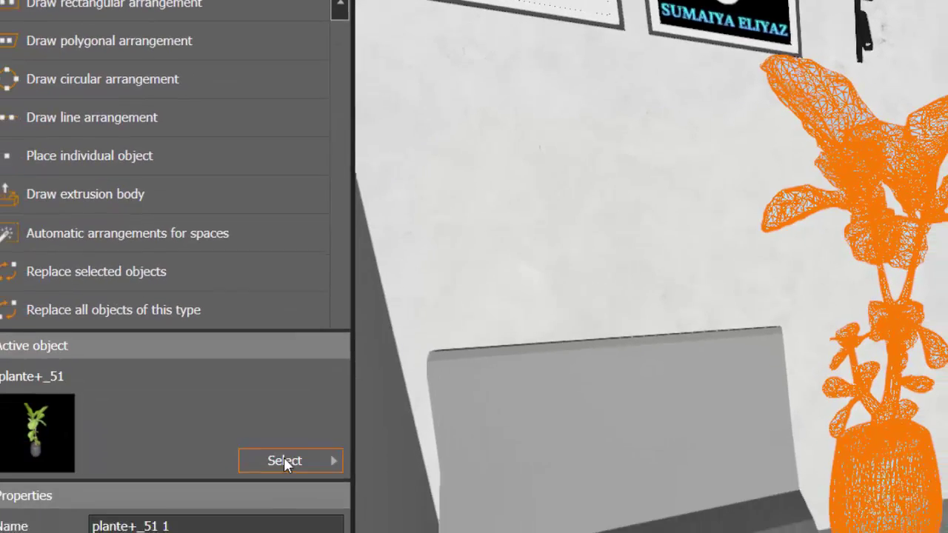
Show only favourite objects in the catalogue, try Office-Chair_05 and make plante+_51 the active object again.
{"action": "left_click", "coordinate": [284, 458]}
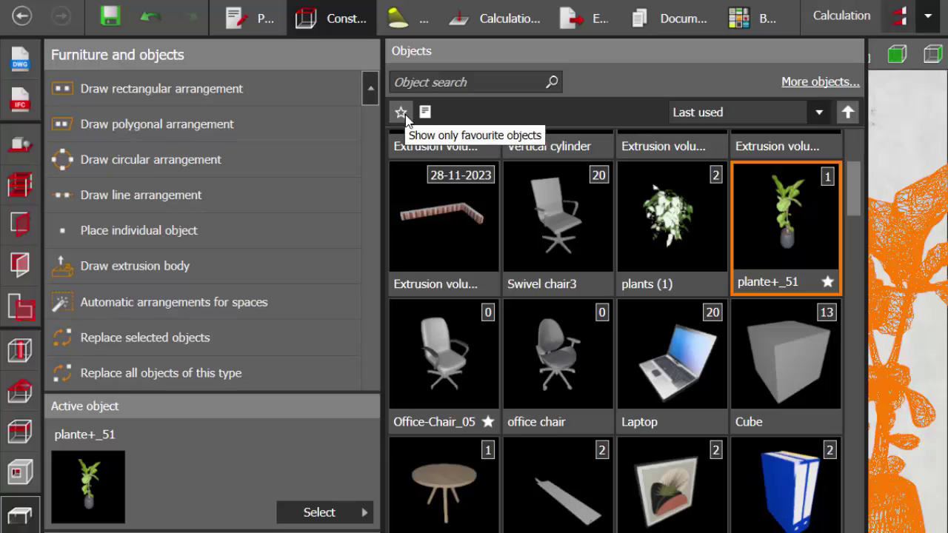
{"action": "left_click", "coordinate": [404, 114]}
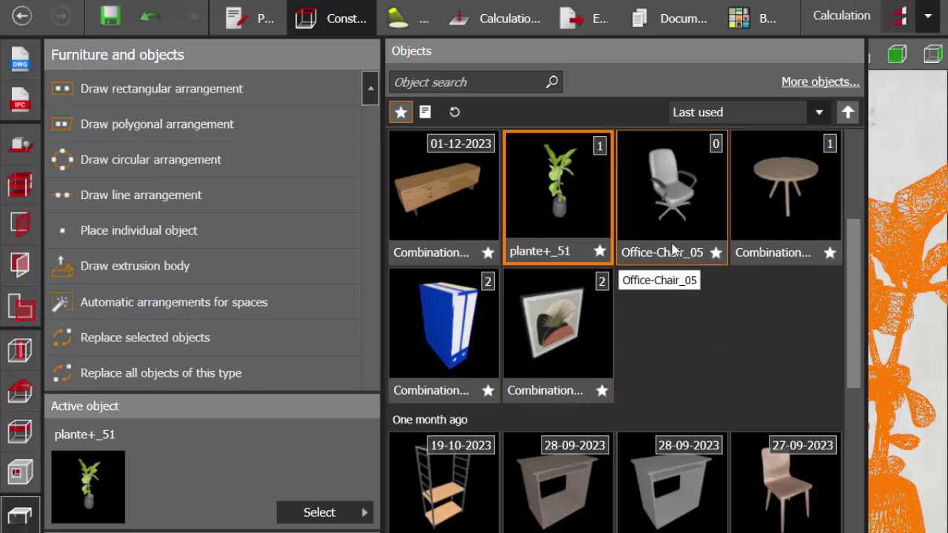
{"action": "left_click", "coordinate": [695, 193]}
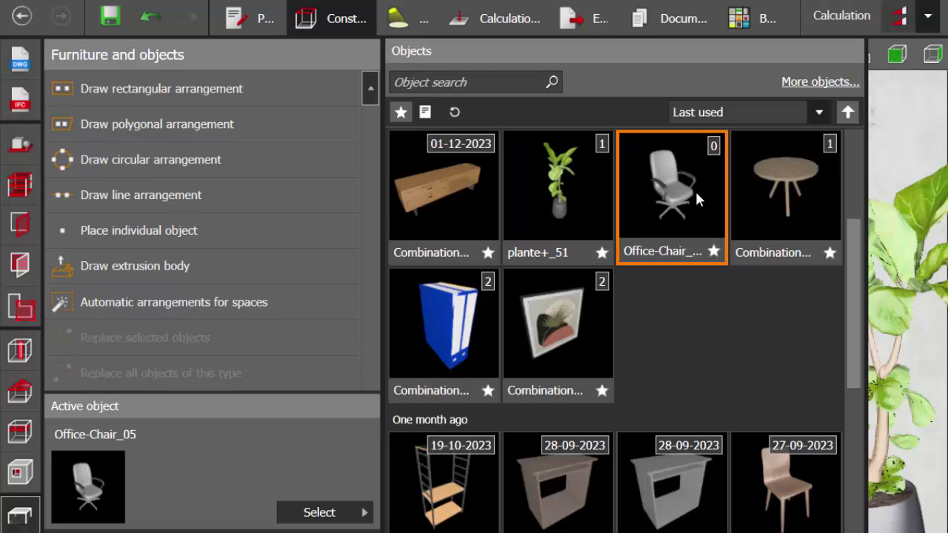
{"action": "left_click", "coordinate": [565, 197]}
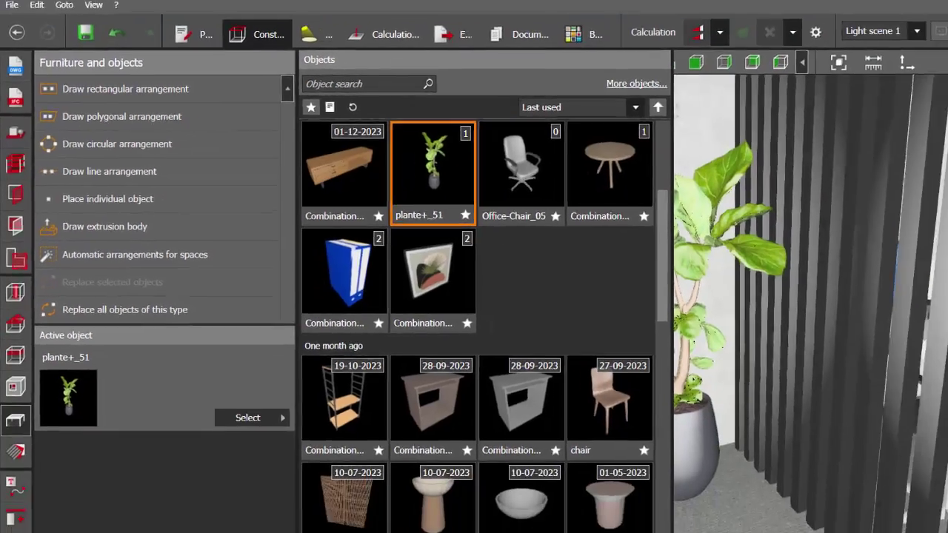
{"action": "left_click", "coordinate": [631, 440]}
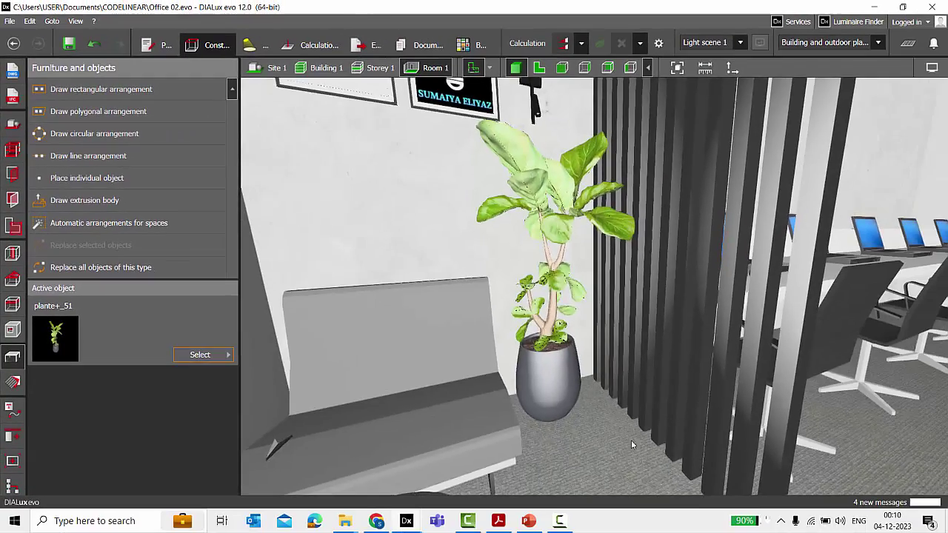
Look over the seating corner with the potted plant, select the sofa to check it, and clear the selection.
{"action": "scroll", "coordinate": [527, 342], "scroll_direction": "down", "scroll_amount": 2}
{"action": "scroll", "coordinate": [527, 343], "scroll_direction": "down", "scroll_amount": 2}
{"action": "right_click_drag", "start_coordinate": [446, 265], "coordinate": [571, 338]}
{"action": "scroll", "coordinate": [390, 305], "scroll_direction": "down", "scroll_amount": 4}
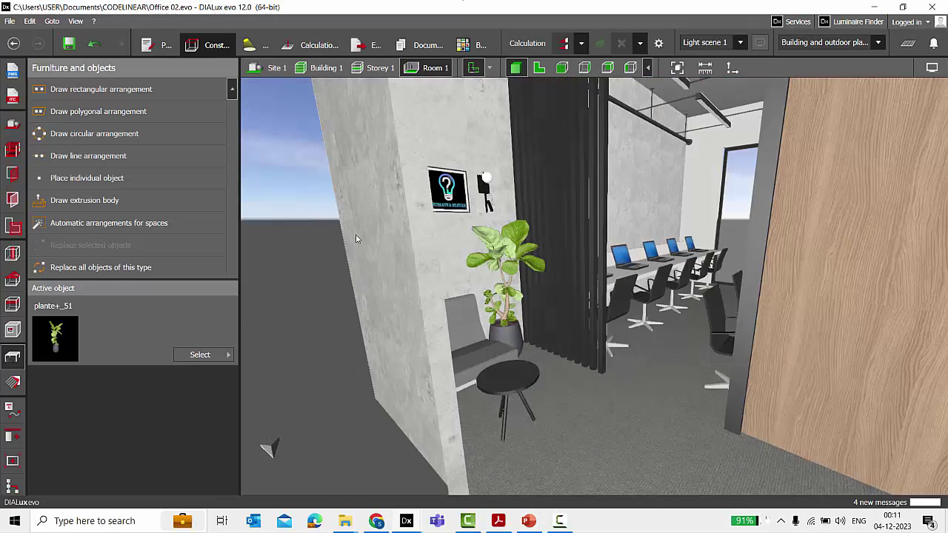
{"action": "right_click_drag", "start_coordinate": [357, 238], "coordinate": [621, 348]}
{"action": "scroll", "coordinate": [546, 353], "scroll_direction": "up", "scroll_amount": 3}
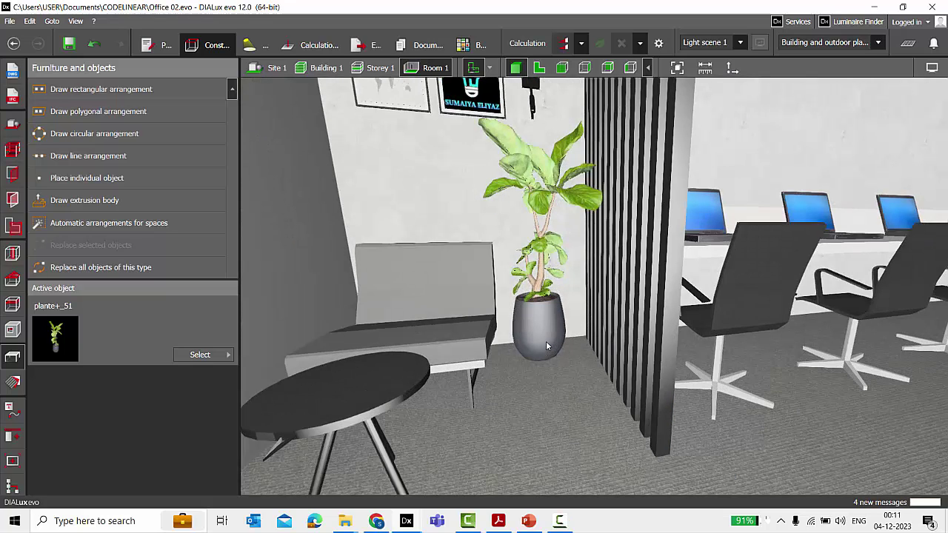
{"action": "right_click_drag", "start_coordinate": [489, 343], "coordinate": [421, 334]}
{"action": "left_click", "coordinate": [422, 333]}
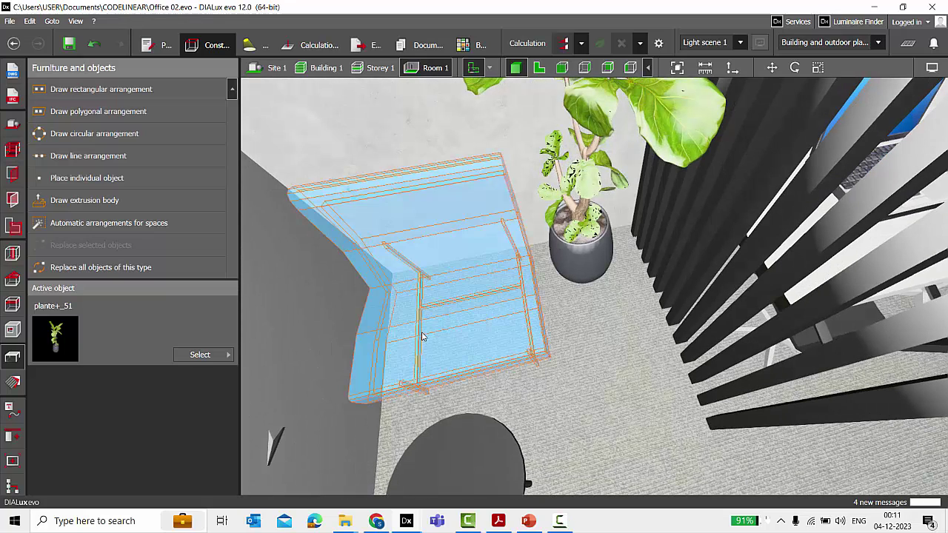
{"action": "key", "text": "Escape"}
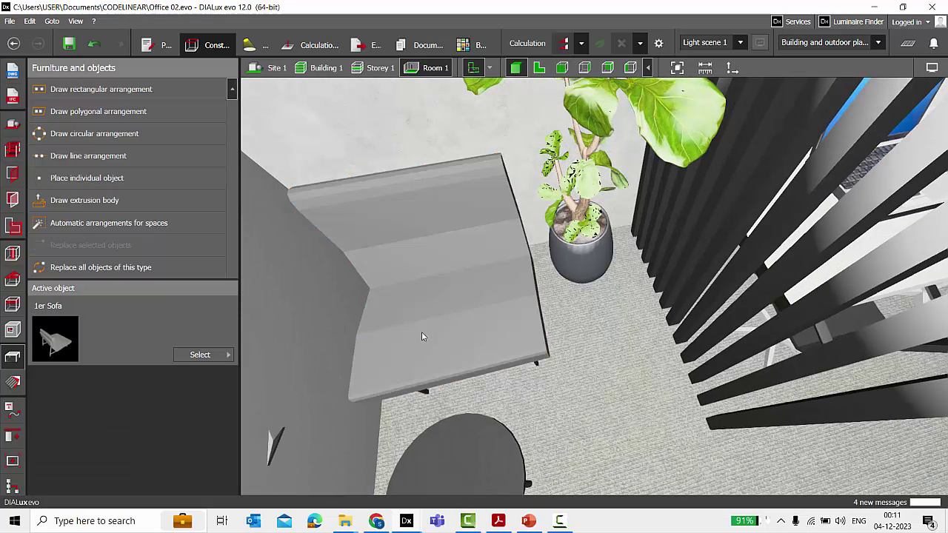
{"action": "right_click_drag", "start_coordinate": [423, 330], "coordinate": [556, 275]}
{"action": "scroll", "coordinate": [559, 263], "scroll_direction": "up", "scroll_amount": 2}
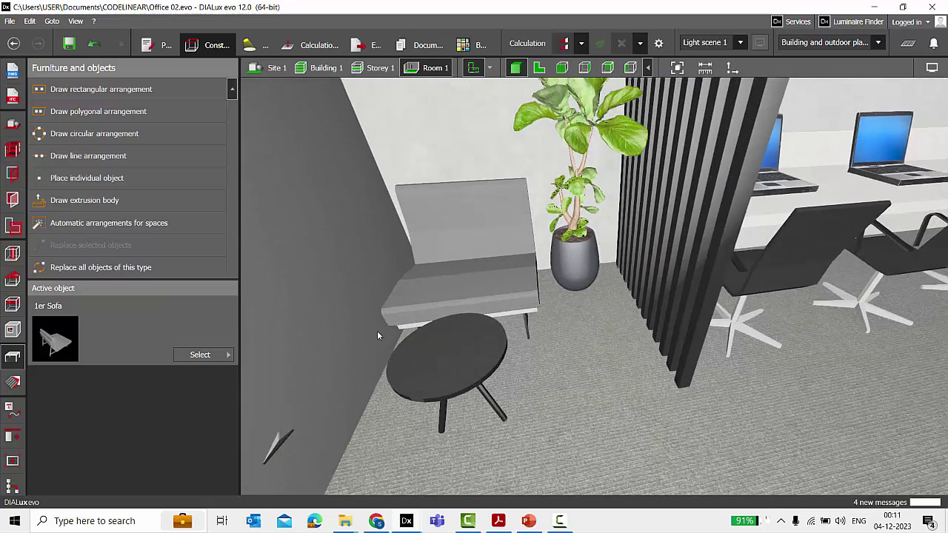
Search the object catalogue for "Chair" and place Chair (27) in the seating corner near the round table.
{"action": "left_click", "coordinate": [186, 357]}
{"action": "left_click", "coordinate": [295, 84]}
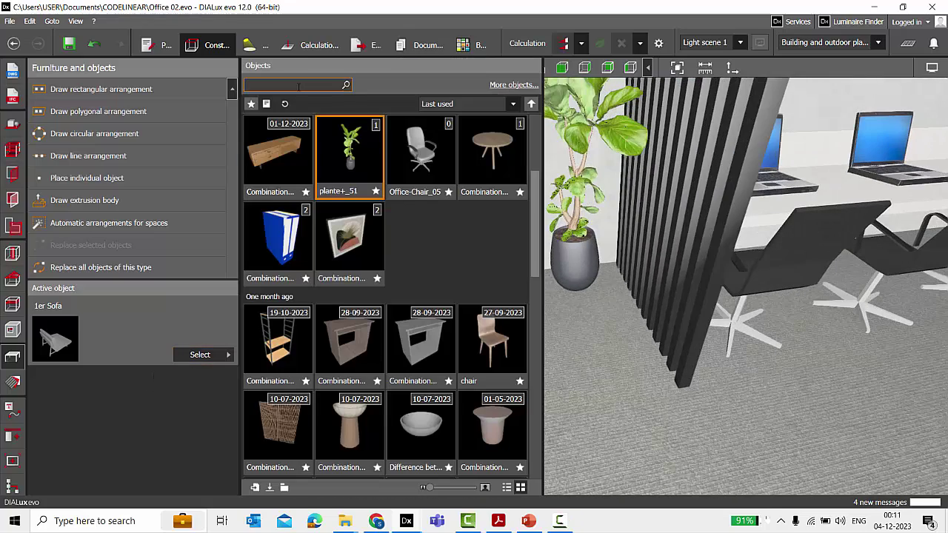
{"action": "type", "text": "Chair"}
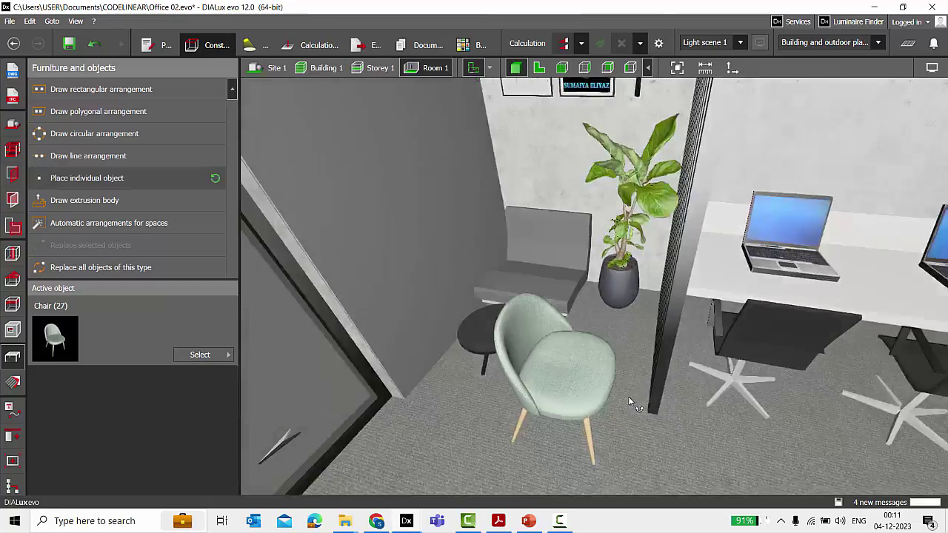
Examine the light green chair in the seating corner from several angles and distances.
{"action": "right_click_drag", "start_coordinate": [628, 397], "coordinate": [540, 371]}
{"action": "scroll", "coordinate": [527, 400], "scroll_direction": "up", "scroll_amount": 3}
{"action": "right_click_drag", "start_coordinate": [528, 405], "coordinate": [513, 441]}
{"action": "scroll", "coordinate": [588, 362], "scroll_direction": "down", "scroll_amount": 2}
{"action": "right_click_drag", "start_coordinate": [483, 406], "coordinate": [528, 410]}
{"action": "middle_click_drag", "start_coordinate": [529, 413], "coordinate": [517, 400]}
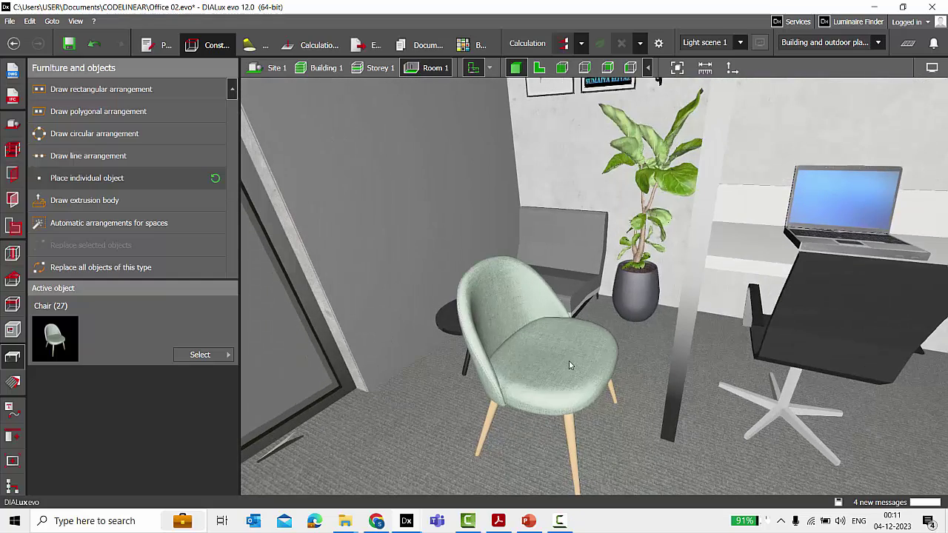
{"action": "scroll", "coordinate": [568, 357], "scroll_direction": "down", "scroll_amount": 2}
{"action": "right_click_drag", "start_coordinate": [540, 354], "coordinate": [578, 352]}
{"action": "scroll", "coordinate": [578, 351], "scroll_direction": "down", "scroll_amount": 2}
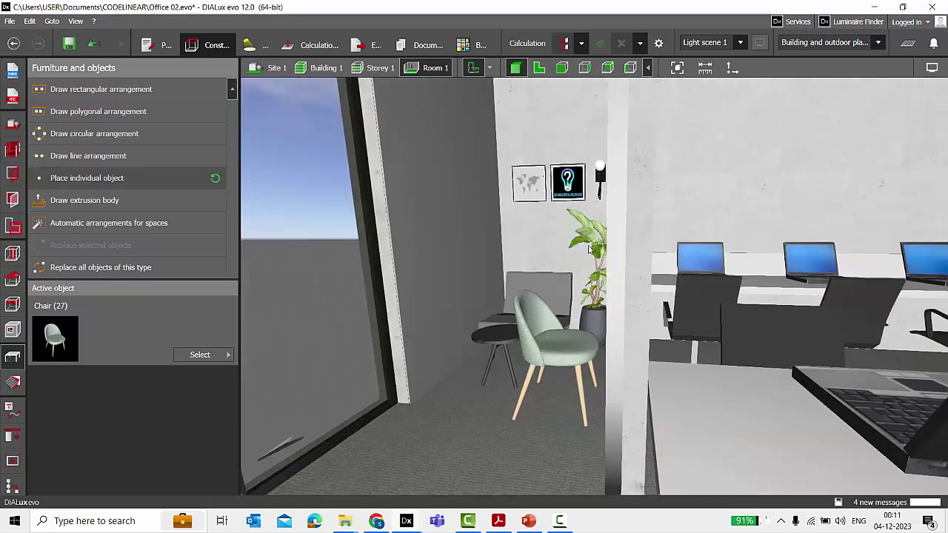
{"action": "scroll", "coordinate": [590, 250], "scroll_direction": "up", "scroll_amount": 8}
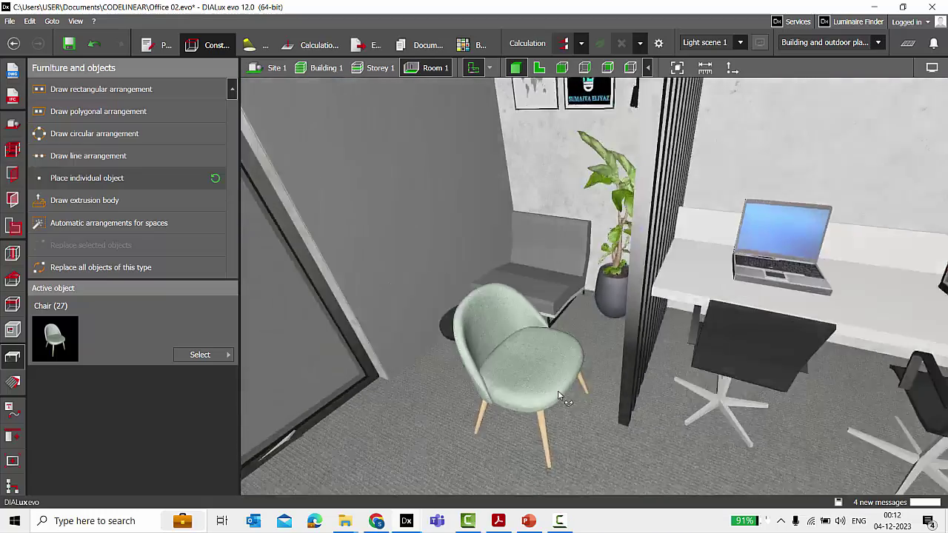
Pick the fabric material from the backrest of the light green chair.
{"action": "right_click_drag", "start_coordinate": [558, 391], "coordinate": [641, 360]}
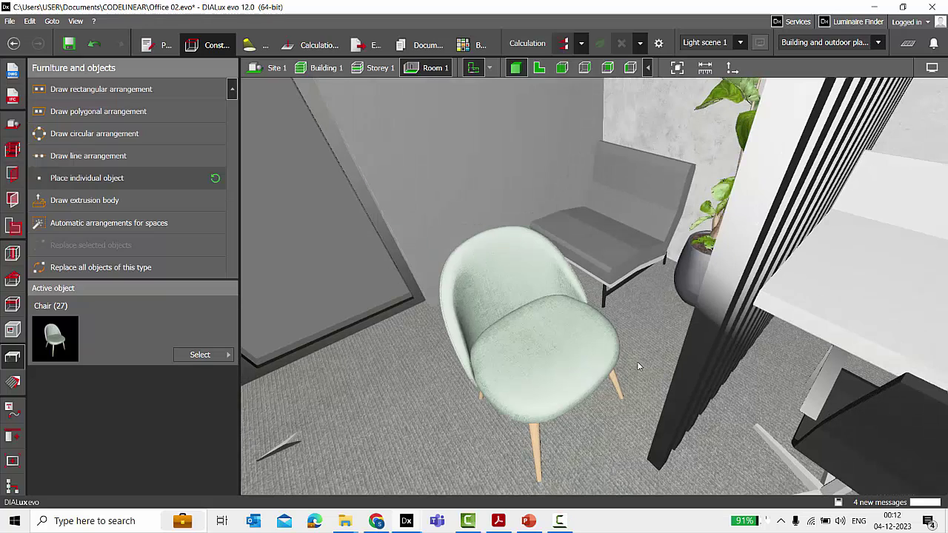
{"action": "left_click_drag", "start_coordinate": [514, 303], "coordinate": [560, 349]}
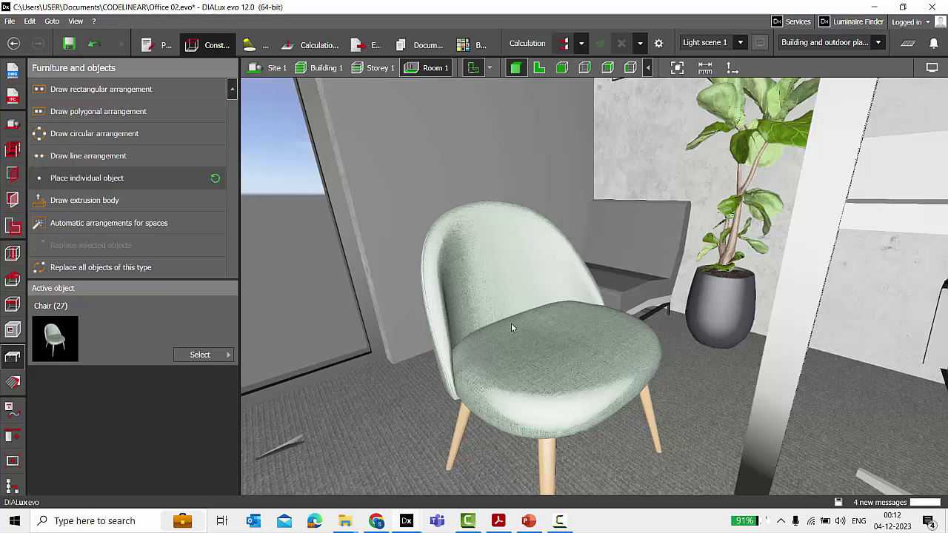
{"action": "left_click", "coordinate": [13, 382]}
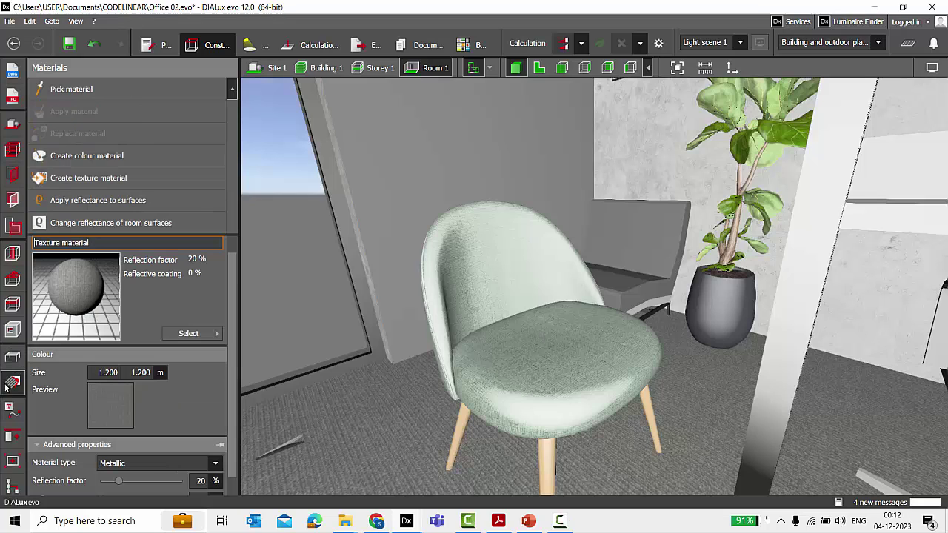
{"action": "left_click", "coordinate": [470, 234]}
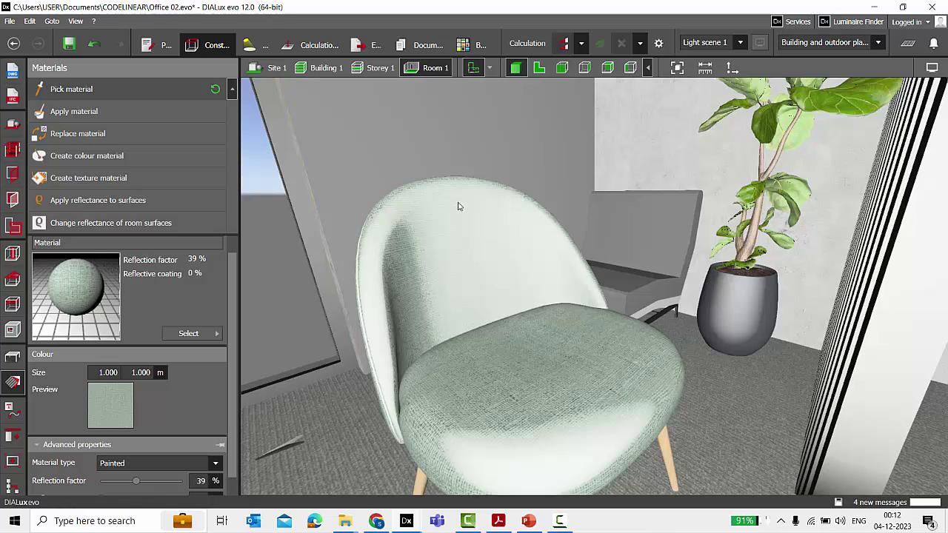
{"action": "scroll", "coordinate": [474, 245], "scroll_direction": "down", "scroll_amount": 3}
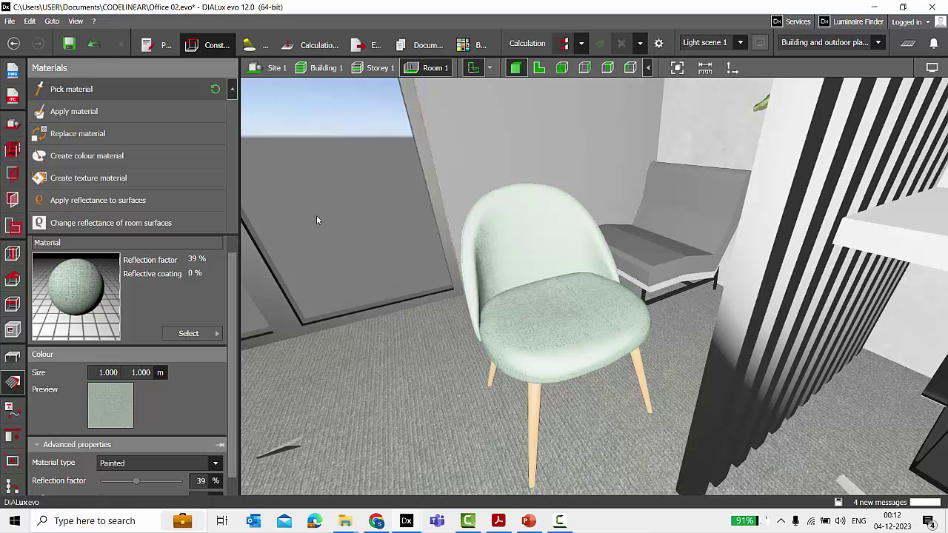
Create a muted grey-green colour material with red 94, green 120 and blue 114, and replace the chair's fabric with it.
{"action": "left_click", "coordinate": [86, 155]}
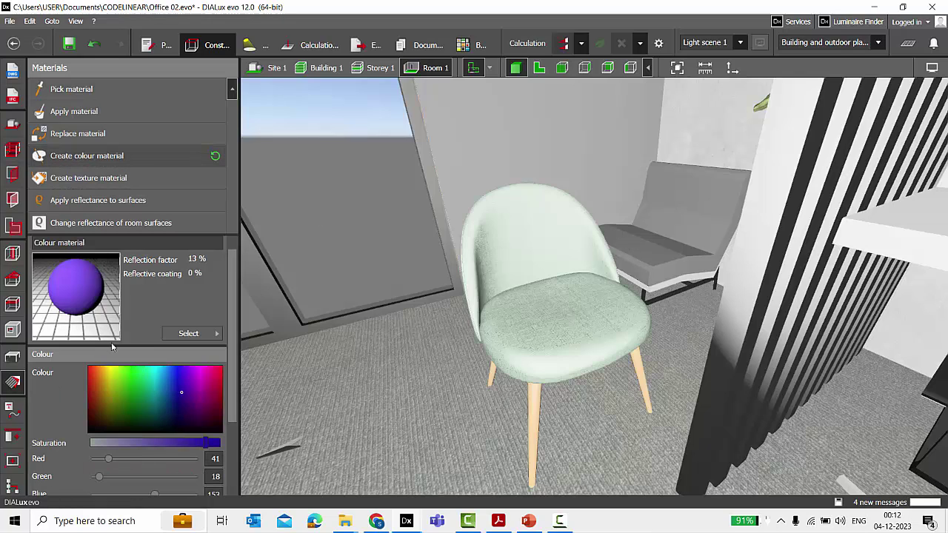
{"action": "left_click", "coordinate": [136, 413]}
{"action": "left_click", "coordinate": [151, 401]}
{"action": "left_click_drag", "start_coordinate": [202, 444], "coordinate": [118, 443]}
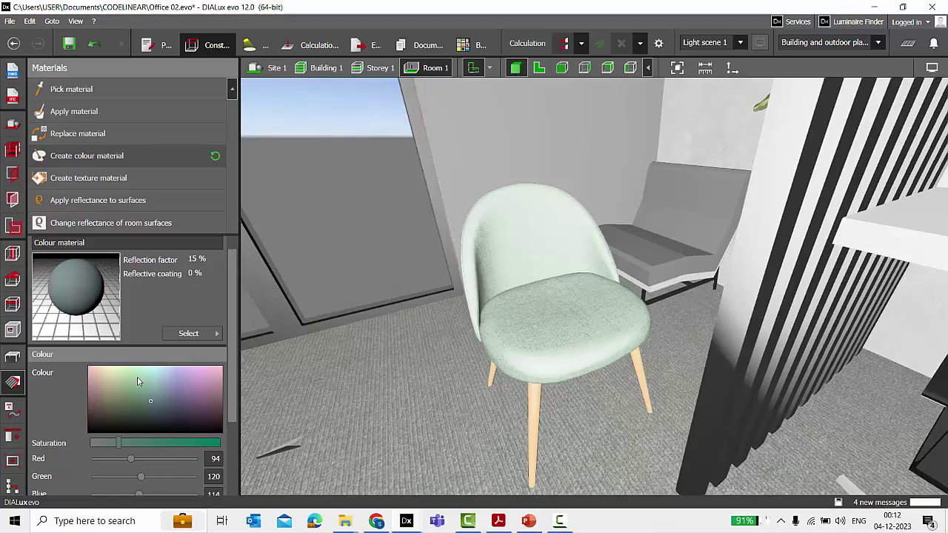
{"action": "left_click", "coordinate": [78, 134]}
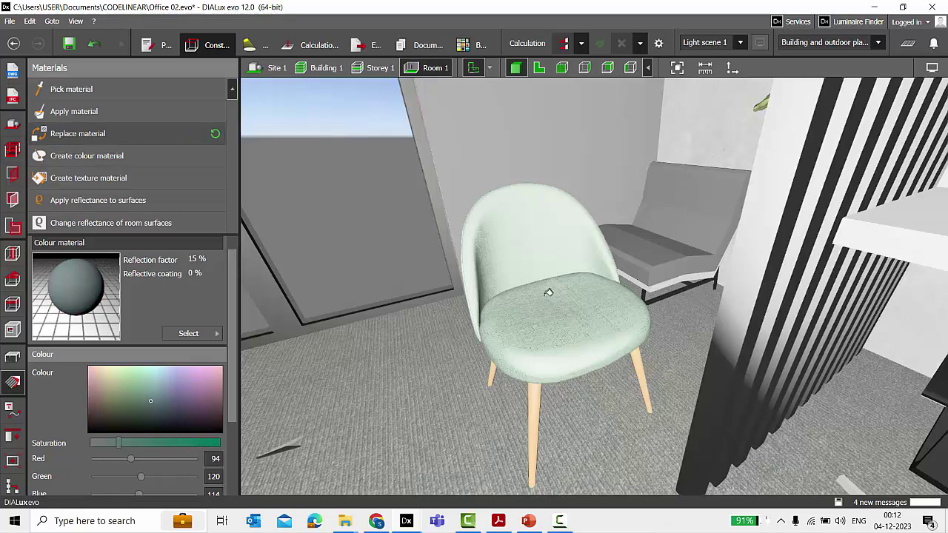
{"action": "left_click", "coordinate": [551, 276]}
Reposition the green chair beside the slatted divider and the potted plant, turned to face the round table.
{"action": "left_click_drag", "start_coordinate": [531, 308], "coordinate": [655, 341]}
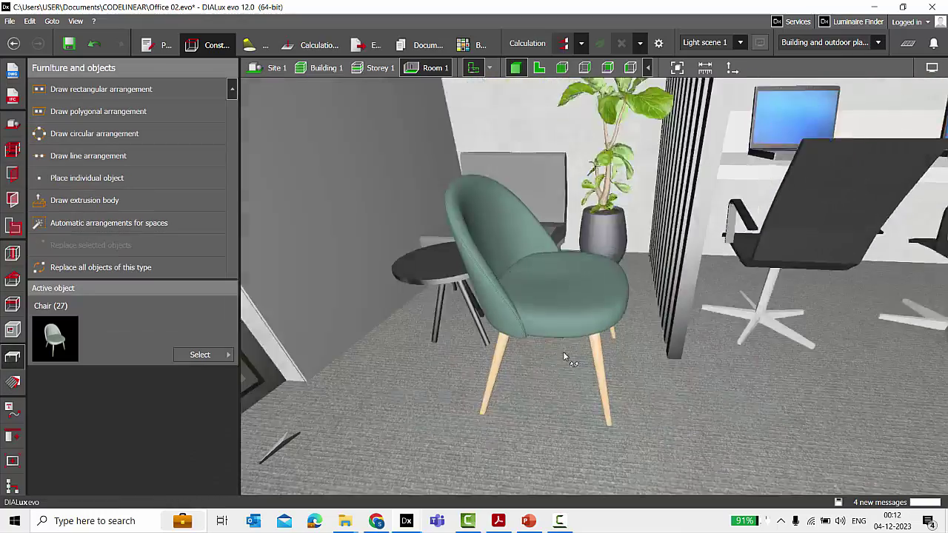
{"action": "left_click_drag", "start_coordinate": [563, 356], "coordinate": [544, 353]}
{"action": "scroll", "coordinate": [566, 309], "scroll_direction": "up", "scroll_amount": 1}
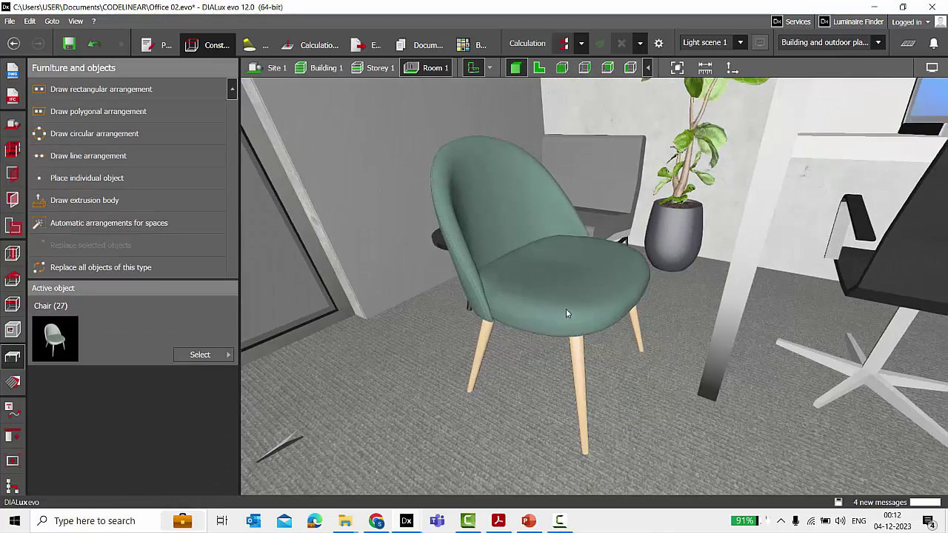
{"action": "left_click_drag", "start_coordinate": [528, 304], "coordinate": [584, 317]}
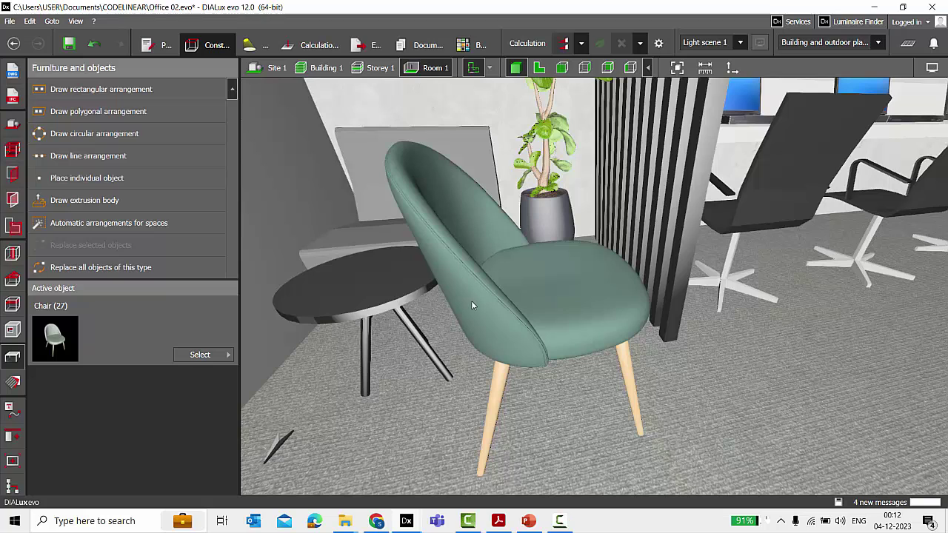
{"action": "scroll", "coordinate": [471, 301], "scroll_direction": "down", "scroll_amount": 3}
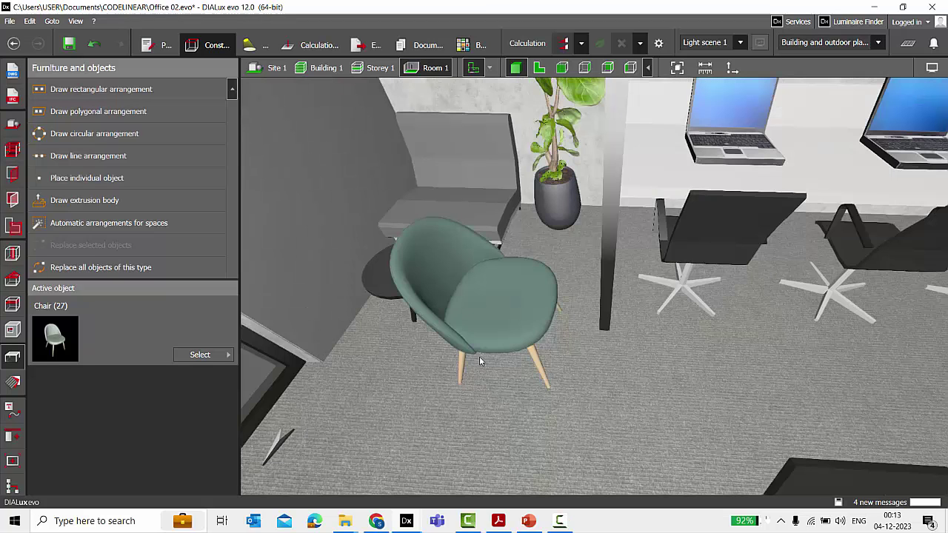
{"action": "left_click", "coordinate": [480, 356]}
{"action": "left_click", "coordinate": [541, 67]}
{"action": "left_click", "coordinate": [772, 67]}
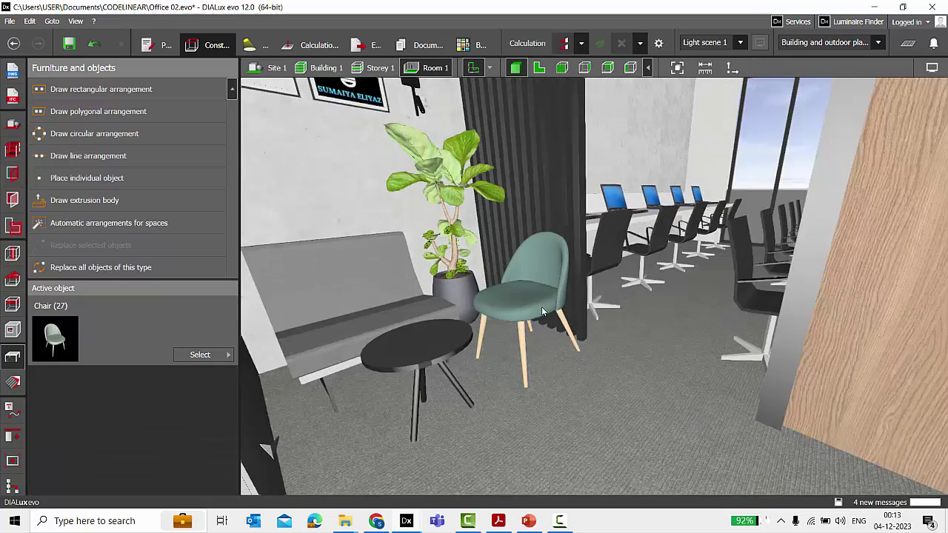
Check the repositioned chair in the seating corner and save the Office 02 project.
{"action": "scroll", "coordinate": [541, 306], "scroll_direction": "up", "scroll_amount": 2}
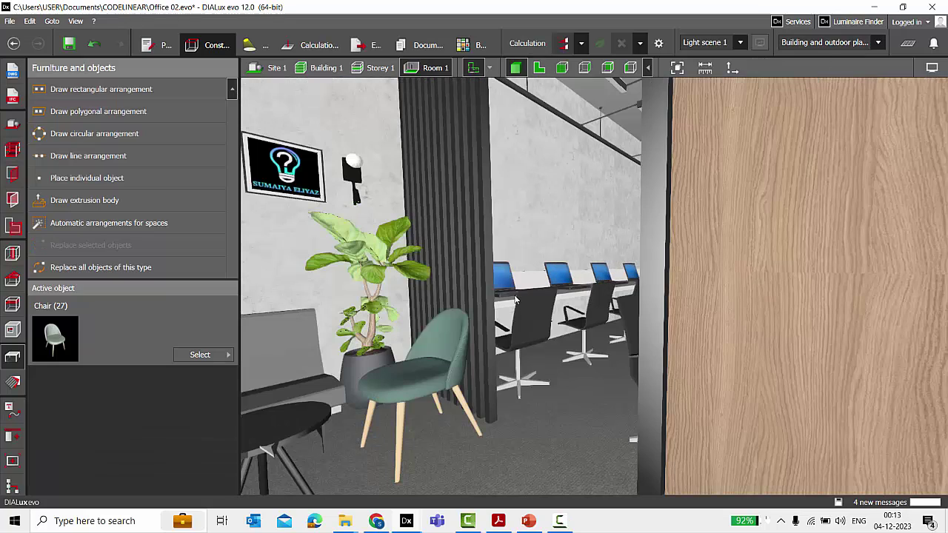
{"action": "scroll", "coordinate": [517, 303], "scroll_direction": "down", "scroll_amount": 2}
{"action": "right_click_drag", "start_coordinate": [304, 339], "coordinate": [514, 383]}
{"action": "scroll", "coordinate": [515, 383], "scroll_direction": "up", "scroll_amount": 2}
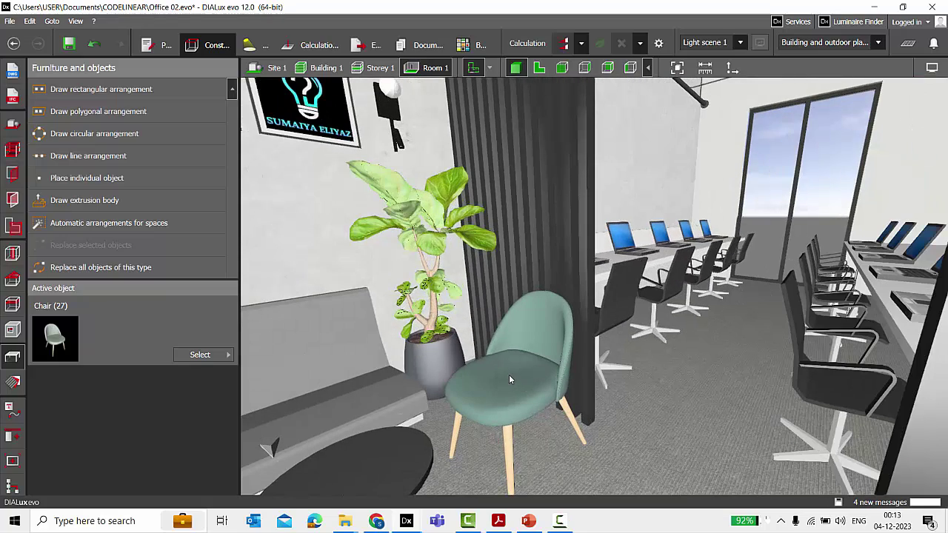
{"action": "key", "text": "ctrl+s"}
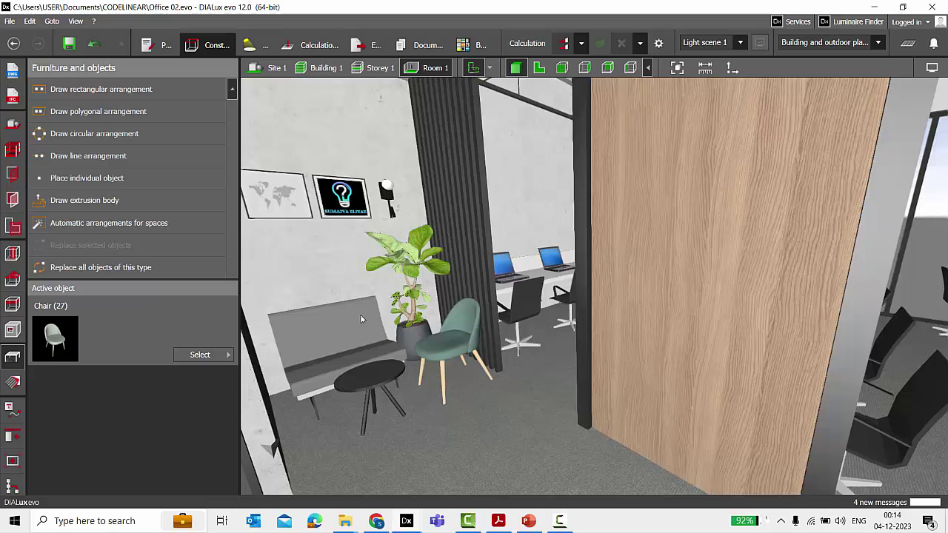
Look over the furnished seating corner, the wooden partition and the rows of workstations.
{"action": "scroll", "coordinate": [669, 311], "scroll_direction": "up", "scroll_amount": 10}
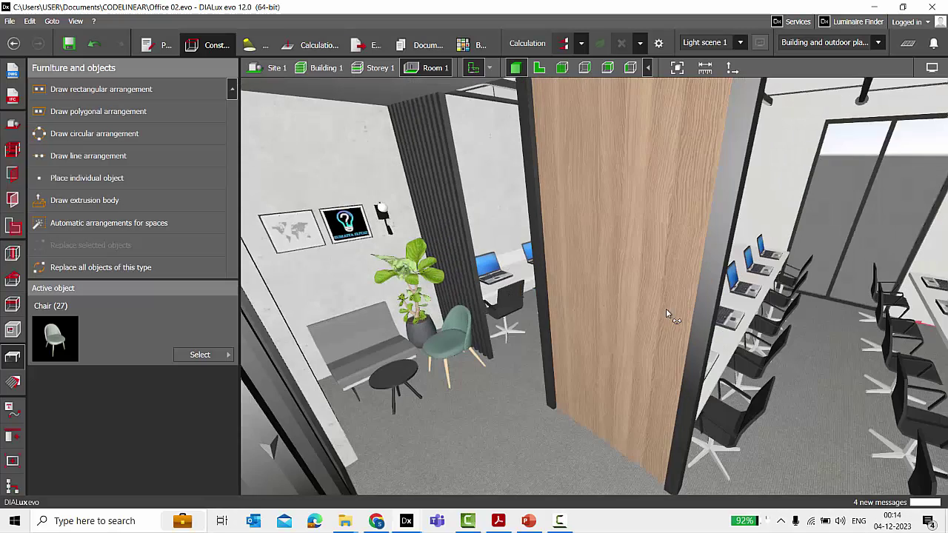
{"action": "left_click_drag", "start_coordinate": [673, 307], "coordinate": [574, 284]}
{"action": "right_click_drag", "start_coordinate": [584, 304], "coordinate": [559, 271]}
{"action": "scroll", "coordinate": [436, 234], "scroll_direction": "up", "scroll_amount": 1}
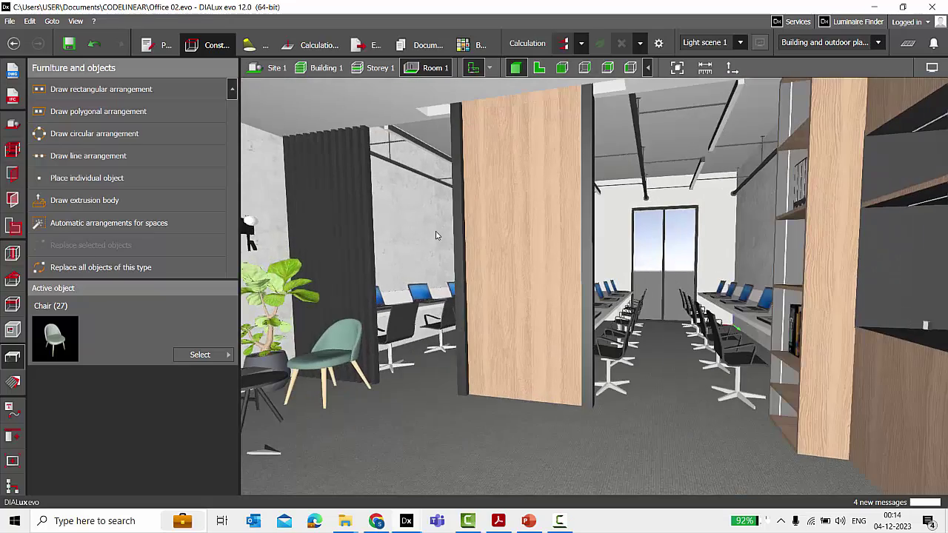
{"action": "scroll", "coordinate": [675, 352], "scroll_direction": "down", "scroll_amount": 3}
{"action": "scroll", "coordinate": [452, 311], "scroll_direction": "up", "scroll_amount": 2}
{"action": "right_click_drag", "start_coordinate": [525, 326], "coordinate": [490, 320]}
{"action": "scroll", "coordinate": [513, 309], "scroll_direction": "up", "scroll_amount": 2}
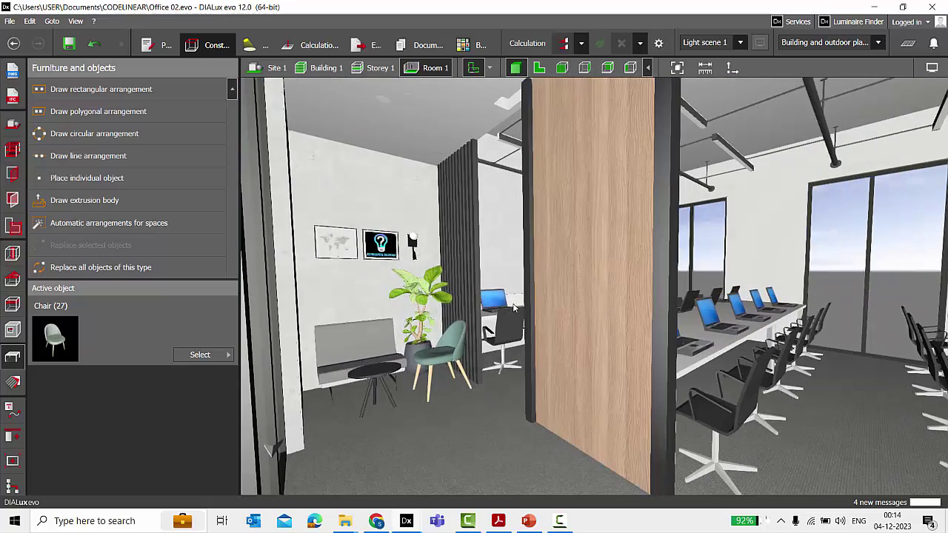
{"action": "scroll", "coordinate": [515, 308], "scroll_direction": "up", "scroll_amount": 2}
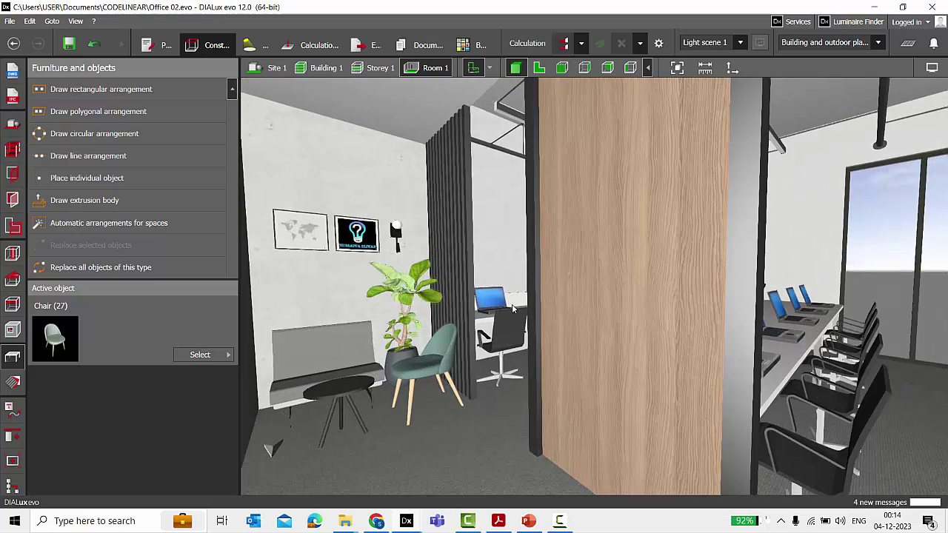
Open the saved views for export and examine the office entrance, wooden partition and seating corner from outside and inside.
{"action": "left_click", "coordinate": [370, 45]}
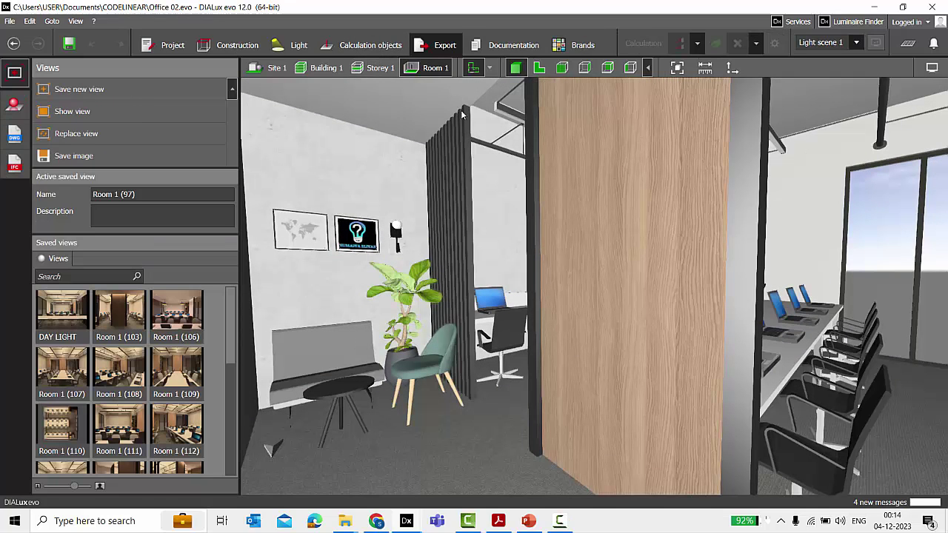
{"action": "scroll", "coordinate": [300, 379], "scroll_direction": "down", "scroll_amount": 2}
{"action": "right_click_drag", "start_coordinate": [300, 380], "coordinate": [529, 355]}
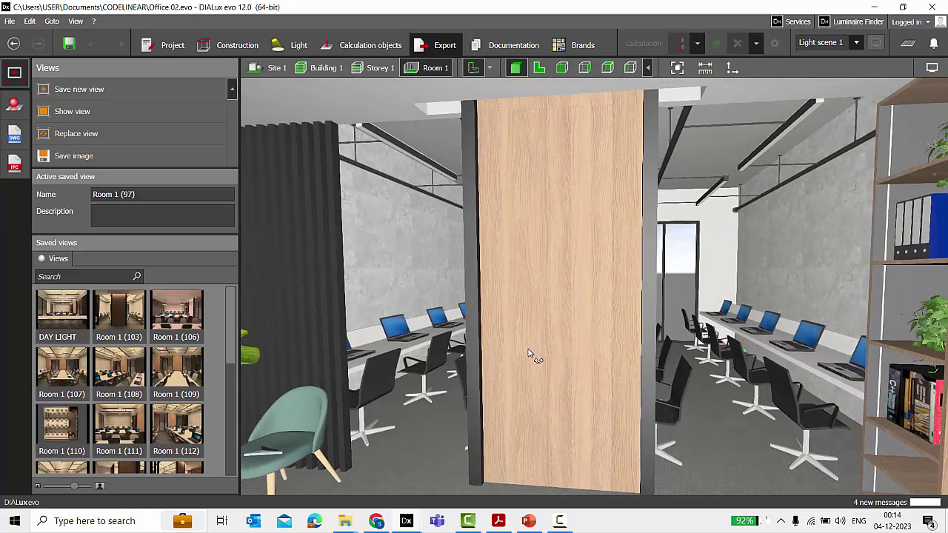
{"action": "scroll", "coordinate": [569, 317], "scroll_direction": "down", "scroll_amount": 2}
{"action": "scroll", "coordinate": [422, 327], "scroll_direction": "up", "scroll_amount": 1}
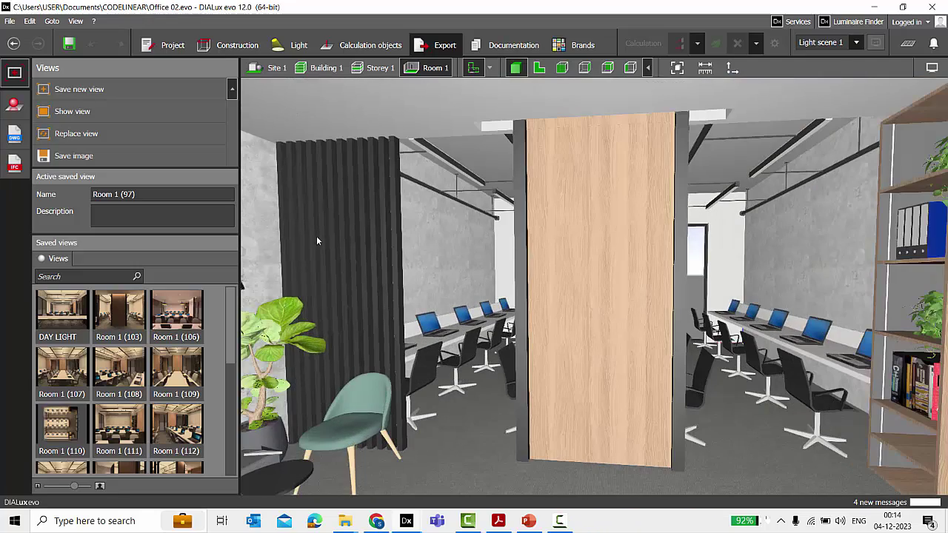
{"action": "right_click_drag", "start_coordinate": [702, 357], "coordinate": [622, 320]}
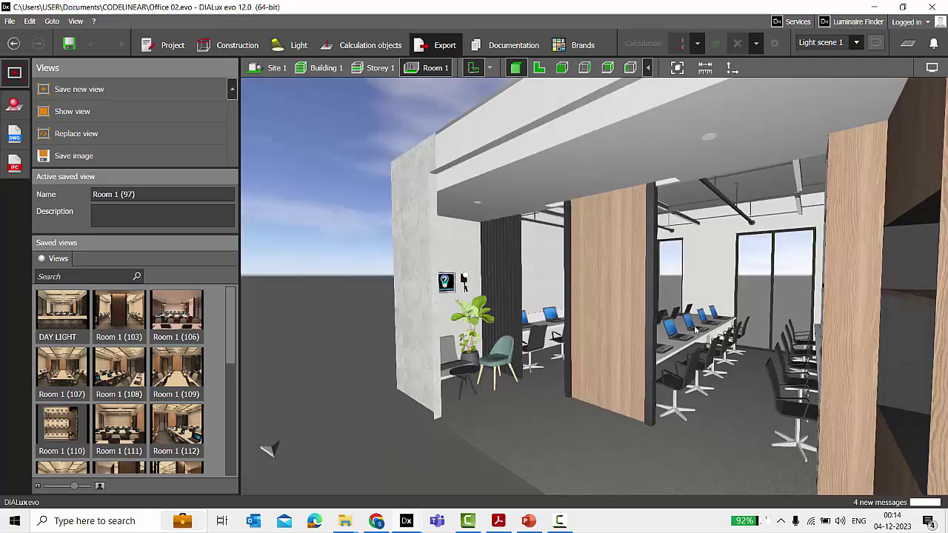
{"action": "scroll", "coordinate": [621, 320], "scroll_direction": "up", "scroll_amount": 2}
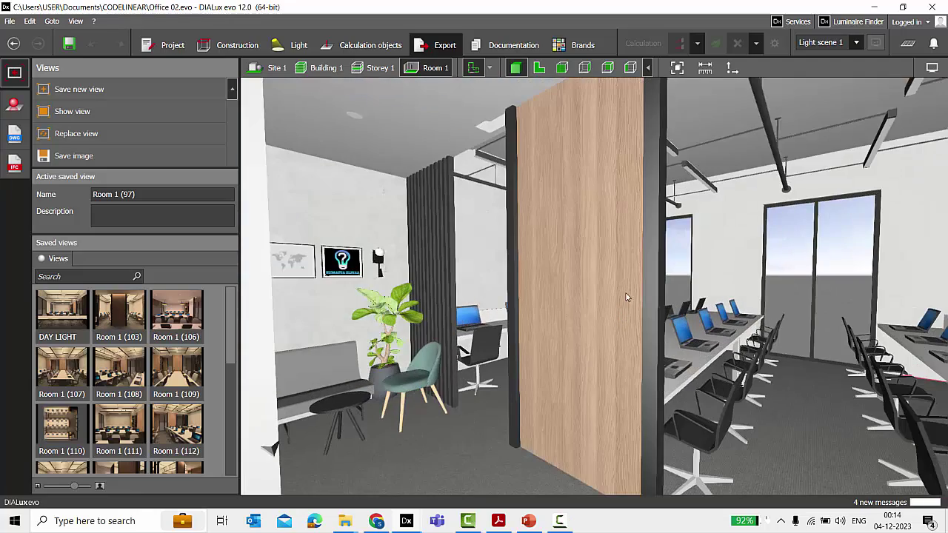
{"action": "right_click_drag", "start_coordinate": [552, 330], "coordinate": [630, 329]}
{"action": "scroll", "coordinate": [632, 330], "scroll_direction": "down", "scroll_amount": 3}
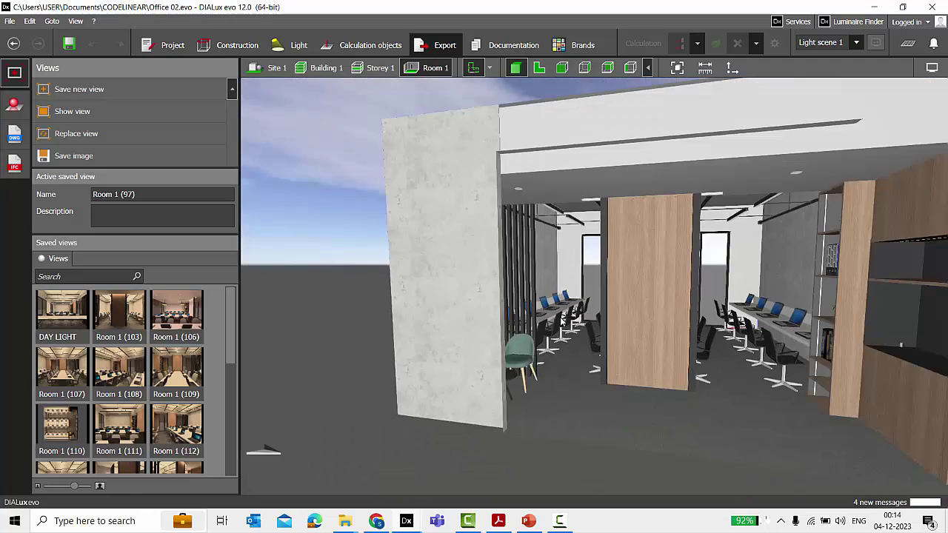
{"action": "scroll", "coordinate": [563, 318], "scroll_direction": "up", "scroll_amount": 2}
{"action": "scroll", "coordinate": [426, 328], "scroll_direction": "up", "scroll_amount": 3}
{"action": "right_click_drag", "start_coordinate": [425, 328], "coordinate": [583, 344]}
{"action": "scroll", "coordinate": [558, 380], "scroll_direction": "down", "scroll_amount": 3}
{"action": "scroll", "coordinate": [570, 355], "scroll_direction": "up", "scroll_amount": 3}
Examine the workstations from above, then the decorated bookshelf and the wooden wall cabinet up close.
{"action": "right_click_drag", "start_coordinate": [707, 356], "coordinate": [678, 425]}
{"action": "left_click_drag", "start_coordinate": [681, 432], "coordinate": [667, 352]}
{"action": "scroll", "coordinate": [667, 356], "scroll_direction": "down", "scroll_amount": 5}
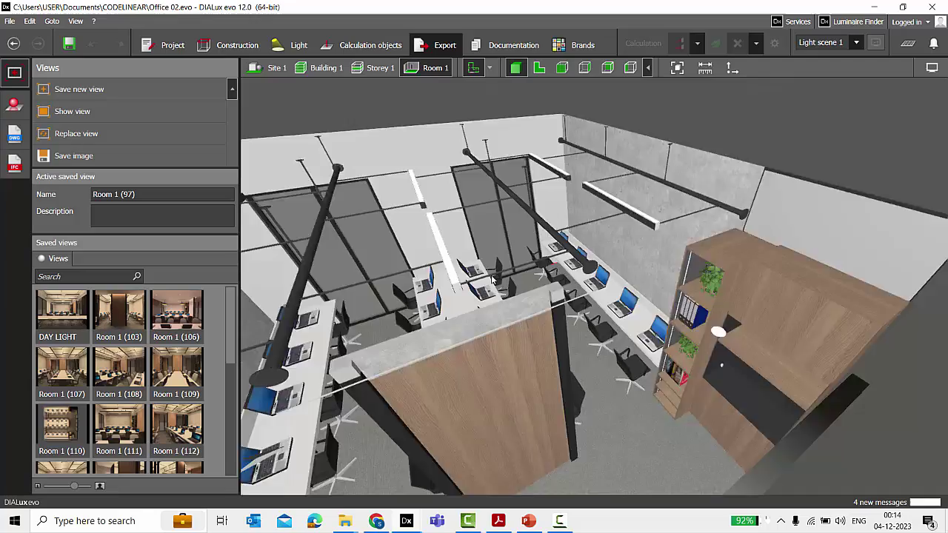
{"action": "right_click_drag", "start_coordinate": [667, 357], "coordinate": [619, 323]}
{"action": "scroll", "coordinate": [620, 324], "scroll_direction": "up", "scroll_amount": 10}
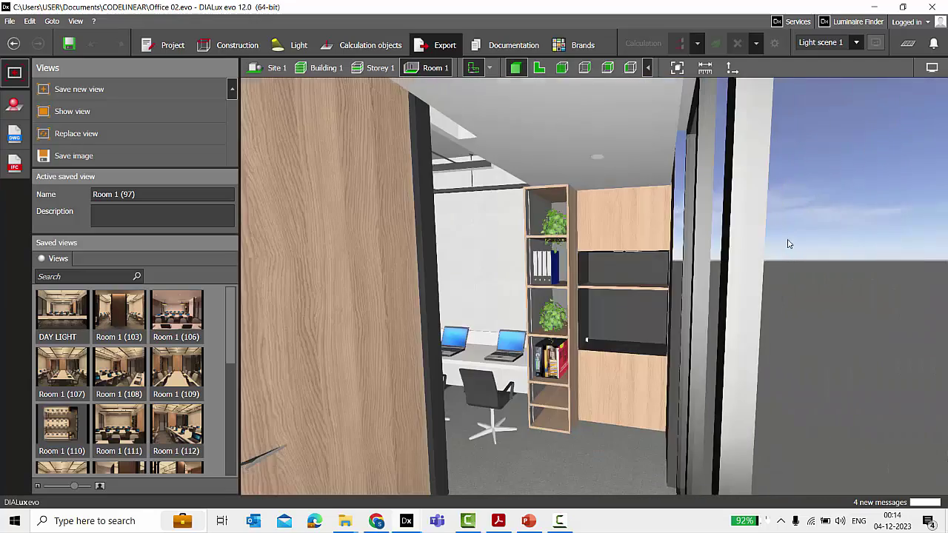
{"action": "scroll", "coordinate": [621, 323], "scroll_direction": "up", "scroll_amount": 4}
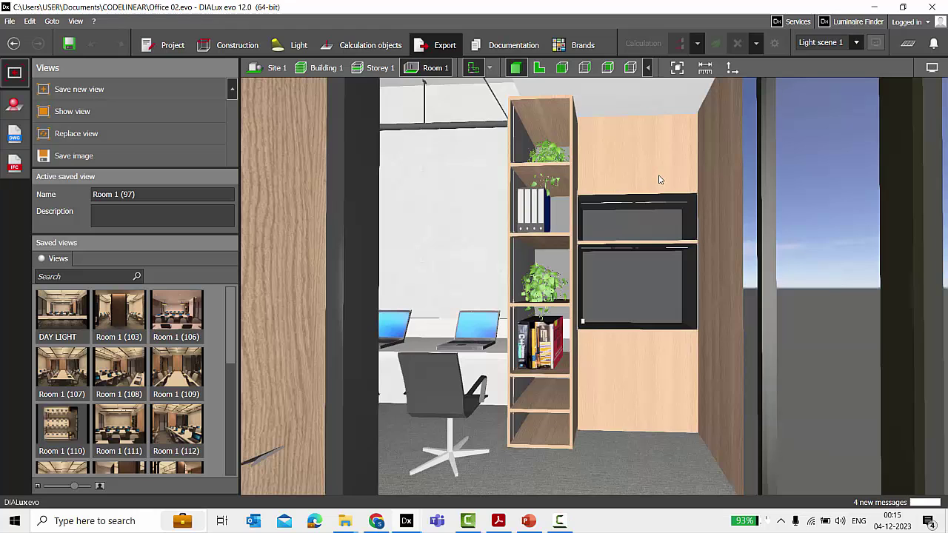
{"action": "scroll", "coordinate": [661, 180], "scroll_direction": "down", "scroll_amount": 5}
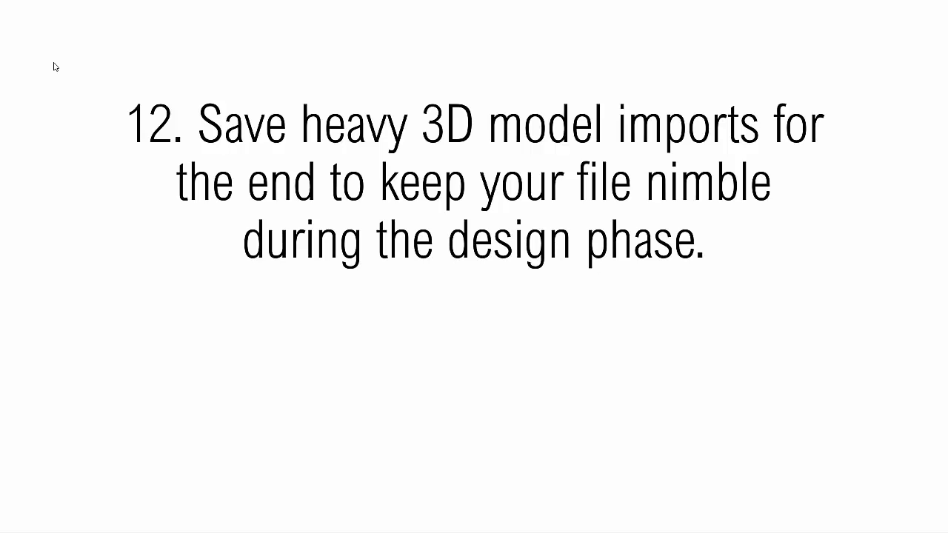
{"action": "left_click", "coordinate": [567, 451]}
{"action": "left_click", "coordinate": [567, 451]}
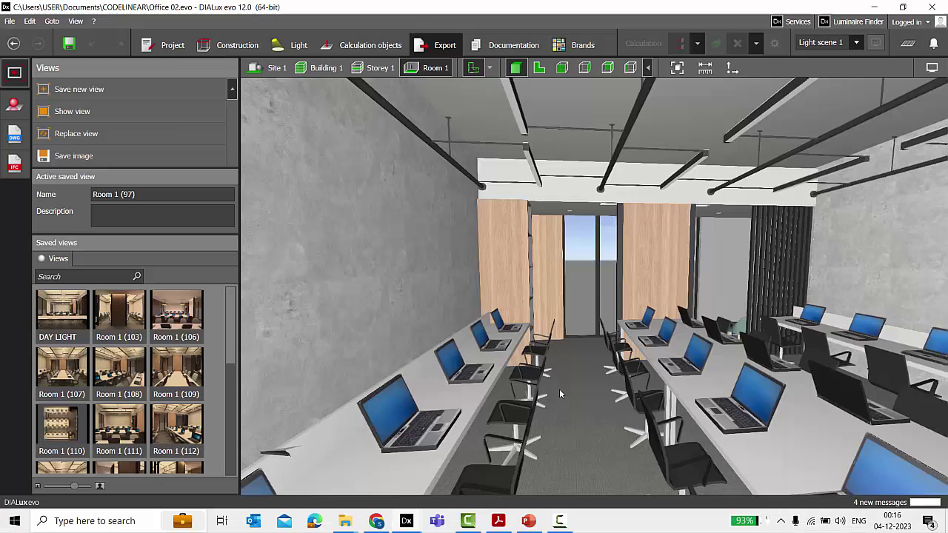
Run the lighting calculation for the office with the calculation surface on the central table, and hide the results overview.
{"action": "scroll", "coordinate": [523, 276], "scroll_direction": "down", "scroll_amount": 4}
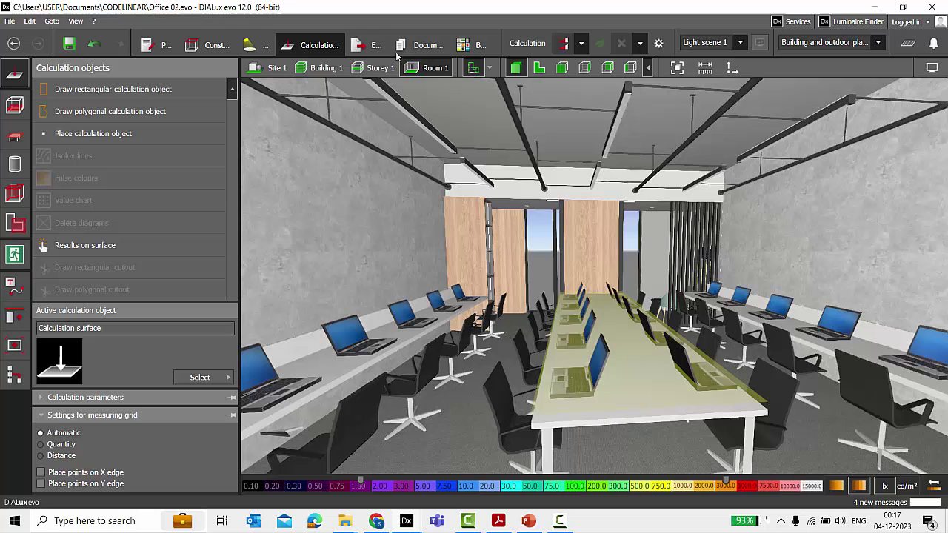
{"action": "left_click", "coordinate": [520, 43]}
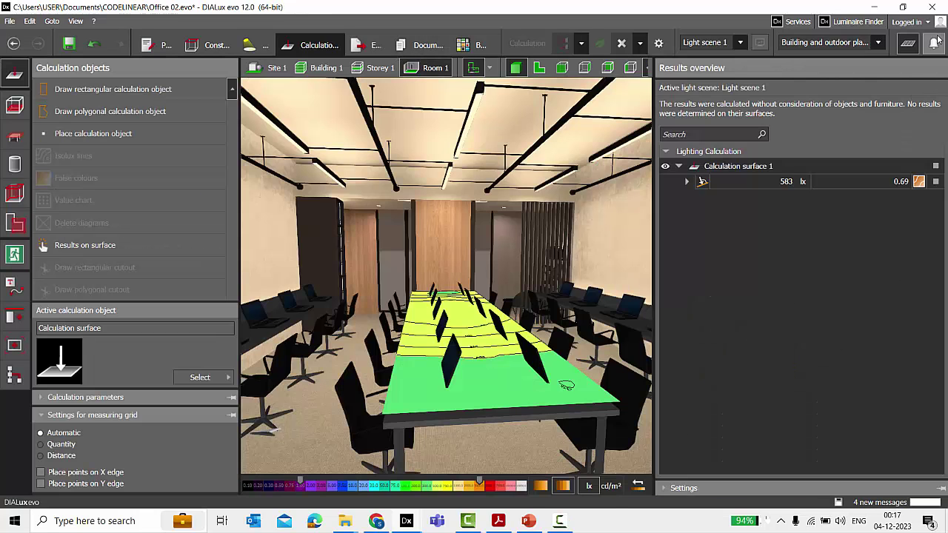
{"action": "left_click", "coordinate": [908, 43]}
Look over the calculated lighting around the wooden partition and shelving, and across the whole room.
{"action": "right_click_drag", "start_coordinate": [667, 289], "coordinate": [380, 289]}
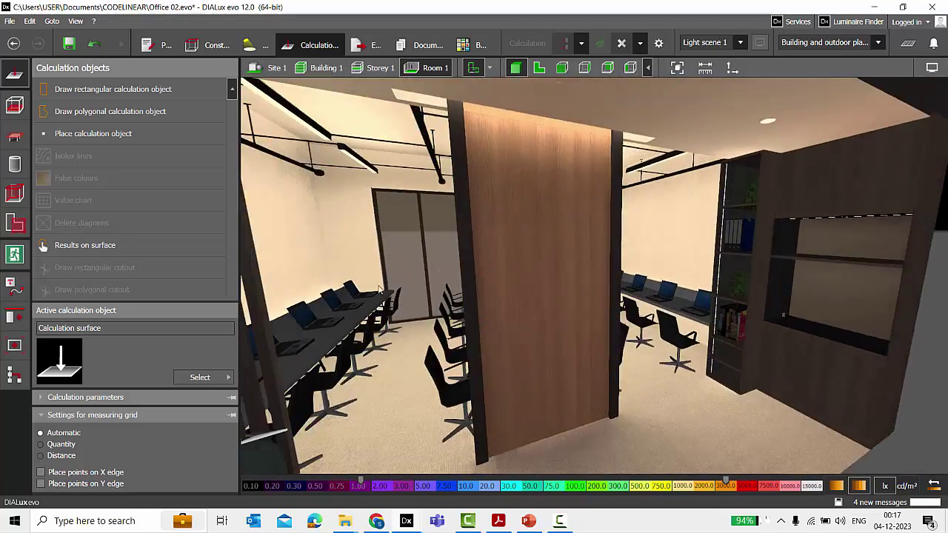
{"action": "left_click_drag", "start_coordinate": [379, 289], "coordinate": [708, 146]}
{"action": "left_click", "coordinate": [677, 68]}
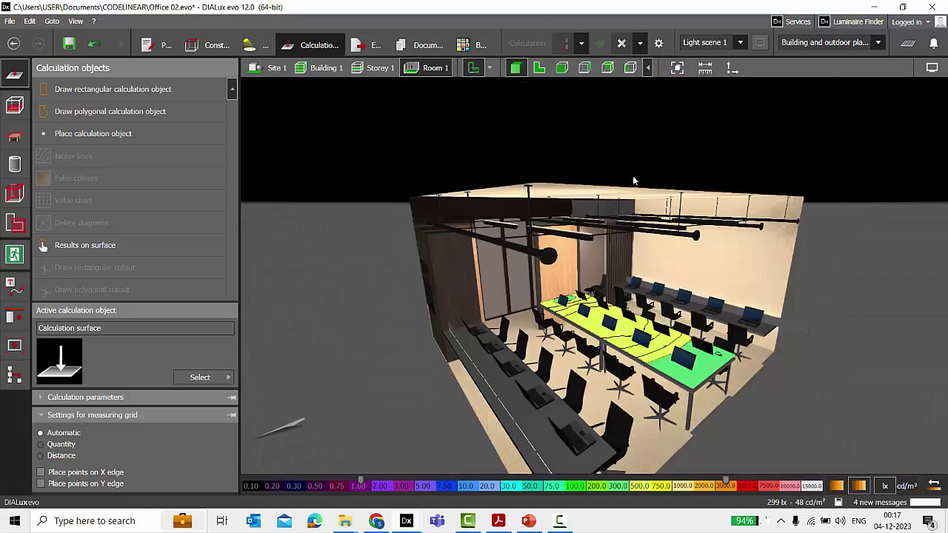
Examine the calculated lighting over the central table and surrounding workstations from outside and inside the room.
{"action": "left_click_drag", "start_coordinate": [646, 284], "coordinate": [611, 309]}
{"action": "scroll", "coordinate": [599, 279], "scroll_direction": "up", "scroll_amount": 4}
{"action": "scroll", "coordinate": [571, 261], "scroll_direction": "down", "scroll_amount": 4}
{"action": "scroll", "coordinate": [572, 261], "scroll_direction": "up", "scroll_amount": 4}
{"action": "scroll", "coordinate": [542, 233], "scroll_direction": "up", "scroll_amount": 2}
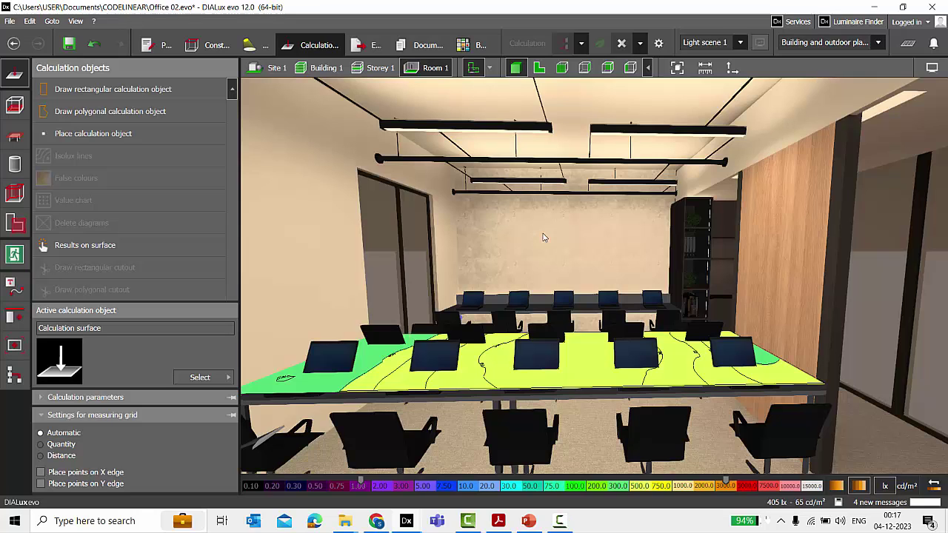
{"action": "left_click_drag", "start_coordinate": [543, 237], "coordinate": [600, 197]}
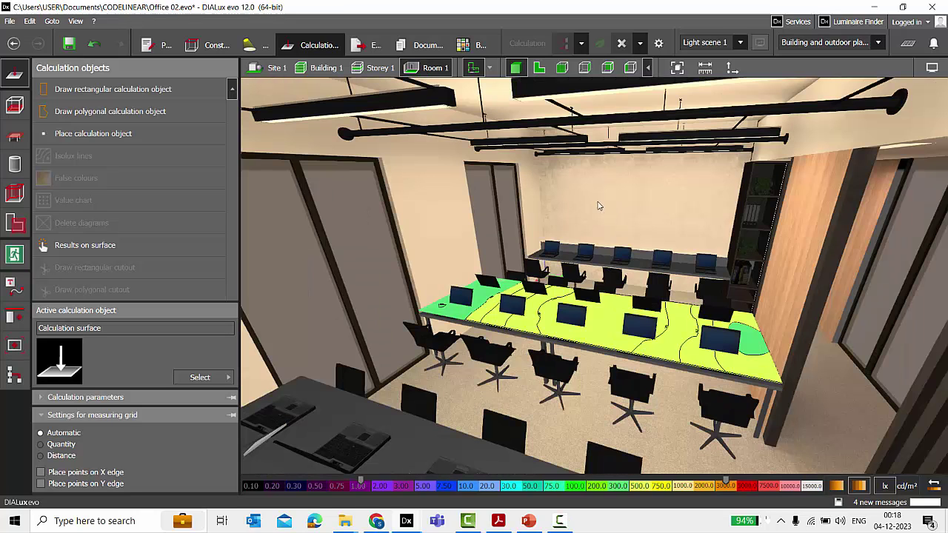
{"action": "scroll", "coordinate": [600, 197], "scroll_direction": "up", "scroll_amount": 2}
Discard the lighting calculation results and return to furniture editing, viewing the chairs around the workstations and central table.
{"action": "left_click", "coordinate": [620, 50]}
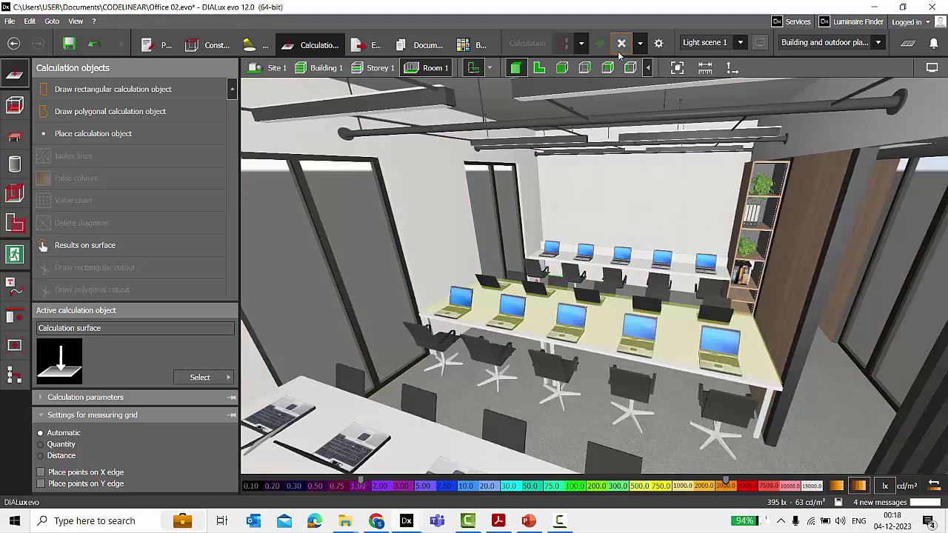
{"action": "left_click", "coordinate": [214, 45]}
{"action": "scroll", "coordinate": [633, 393], "scroll_direction": "up", "scroll_amount": 3}
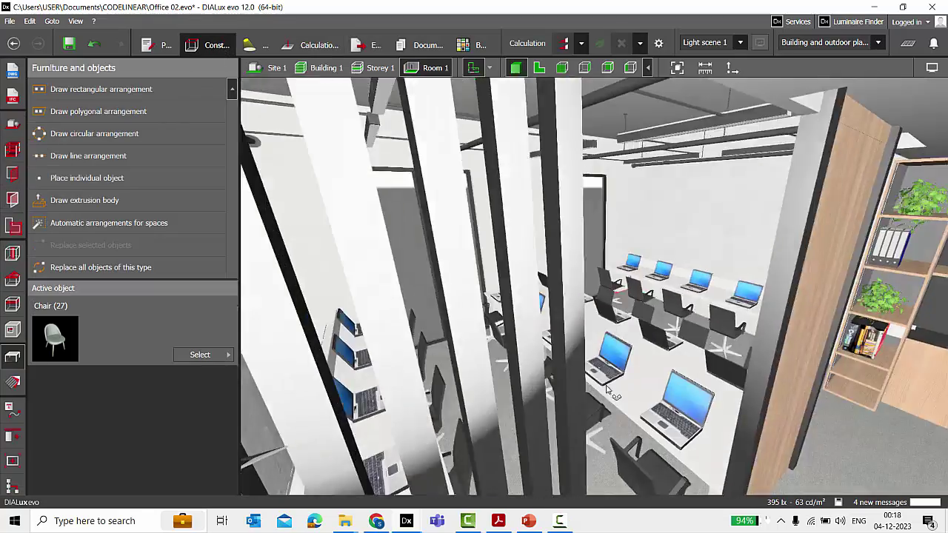
{"action": "right_click_drag", "start_coordinate": [606, 389], "coordinate": [518, 297]}
{"action": "scroll", "coordinate": [518, 298], "scroll_direction": "down", "scroll_amount": 3}
{"action": "right_click_drag", "start_coordinate": [640, 387], "coordinate": [567, 384]}
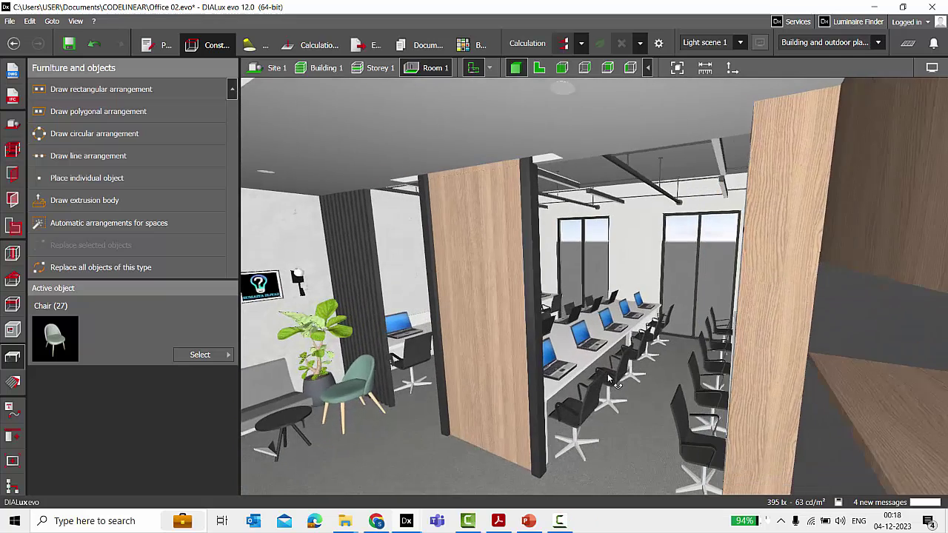
{"action": "scroll", "coordinate": [566, 384], "scroll_direction": "up", "scroll_amount": 2}
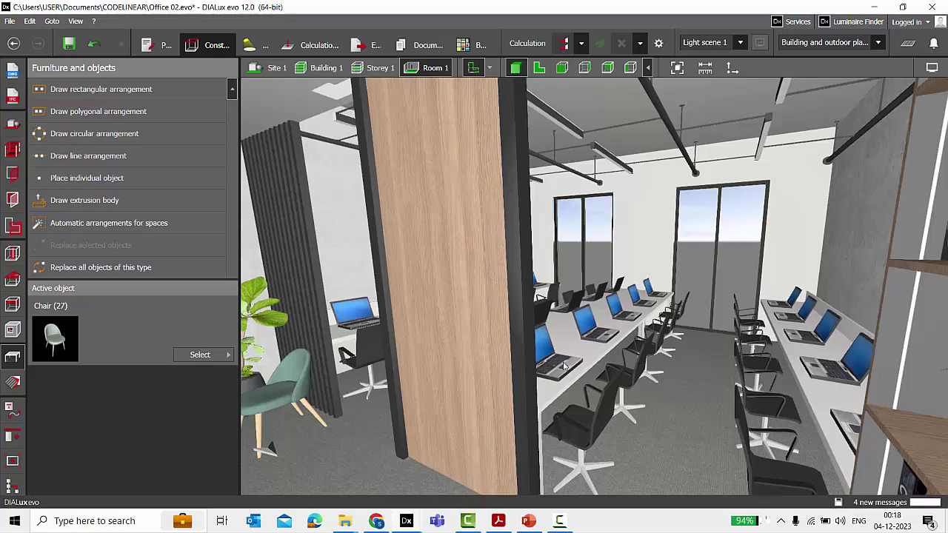
{"action": "scroll", "coordinate": [564, 366], "scroll_direction": "down", "scroll_amount": 2}
{"action": "right_click_drag", "start_coordinate": [689, 374], "coordinate": [470, 440]}
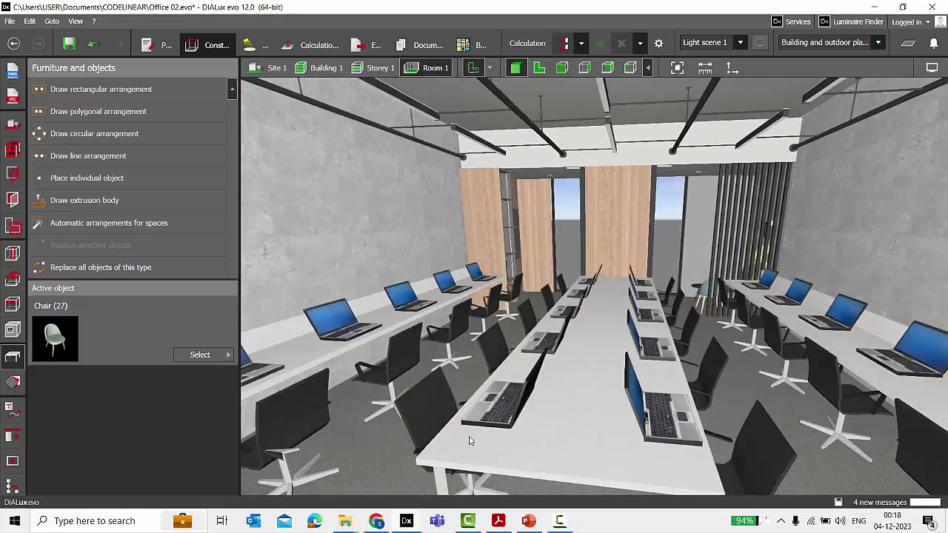
{"action": "left_click_drag", "start_coordinate": [469, 441], "coordinate": [662, 414]}
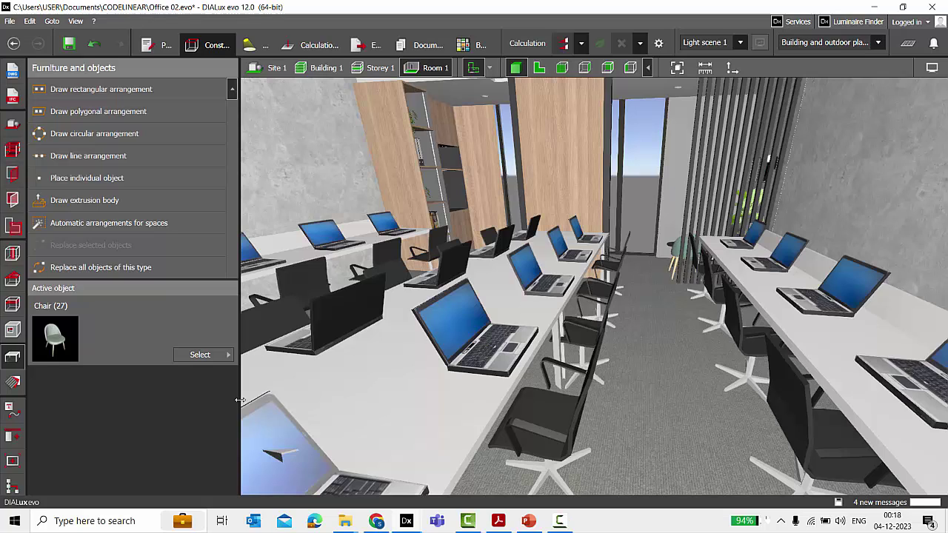
Search the object catalogue for CHAIR and place one Office-Chair_05 in the aisle beside the central table.
{"action": "left_click", "coordinate": [222, 356]}
{"action": "left_click", "coordinate": [283, 85]}
{"action": "type", "text": "CH"}
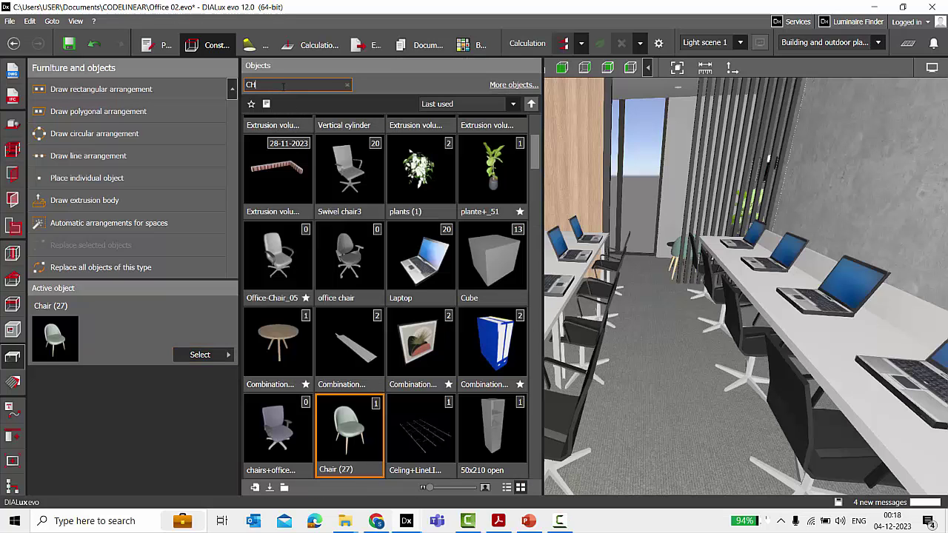
{"action": "type", "text": "AIR"}
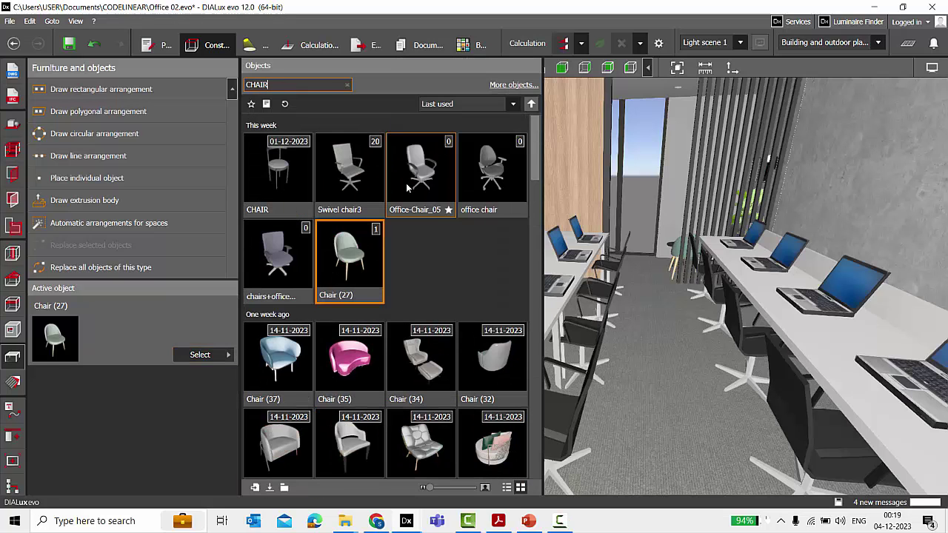
{"action": "left_click", "coordinate": [419, 175]}
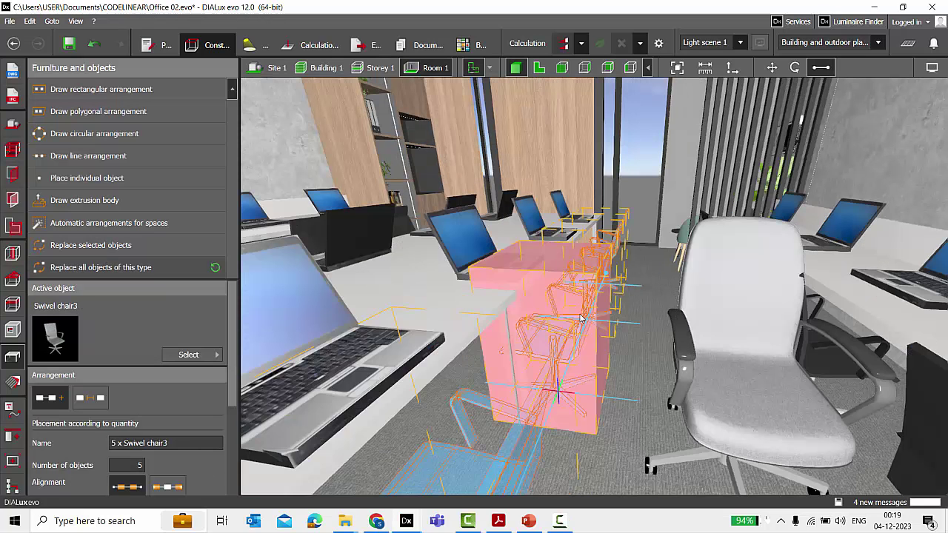
Replace all Swivel chair3 objects in the office with Office-Chair_05.
{"action": "left_click", "coordinate": [101, 268]}
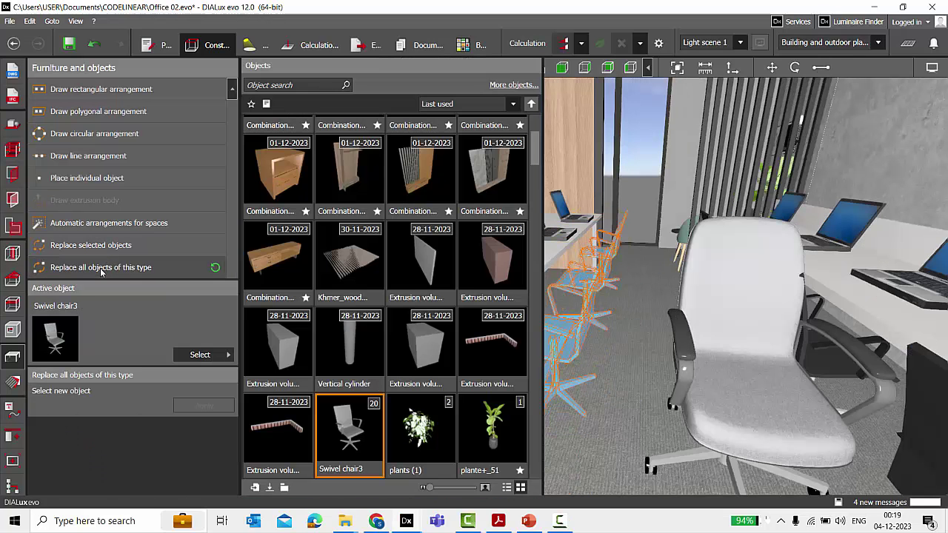
{"action": "scroll", "coordinate": [354, 252], "scroll_direction": "up", "scroll_amount": 3}
{"action": "scroll", "coordinate": [283, 340], "scroll_direction": "down", "scroll_amount": 5}
{"action": "left_click", "coordinate": [282, 338]}
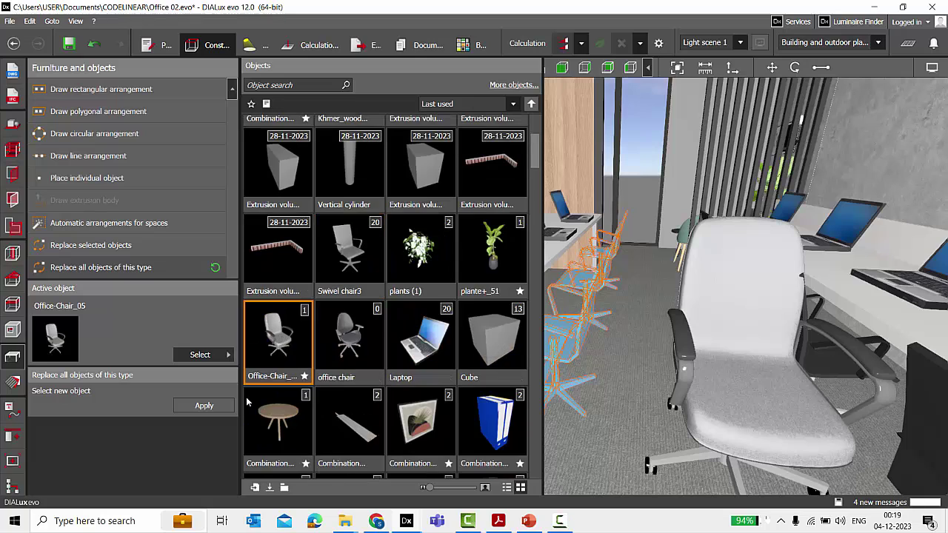
{"action": "left_click", "coordinate": [204, 406]}
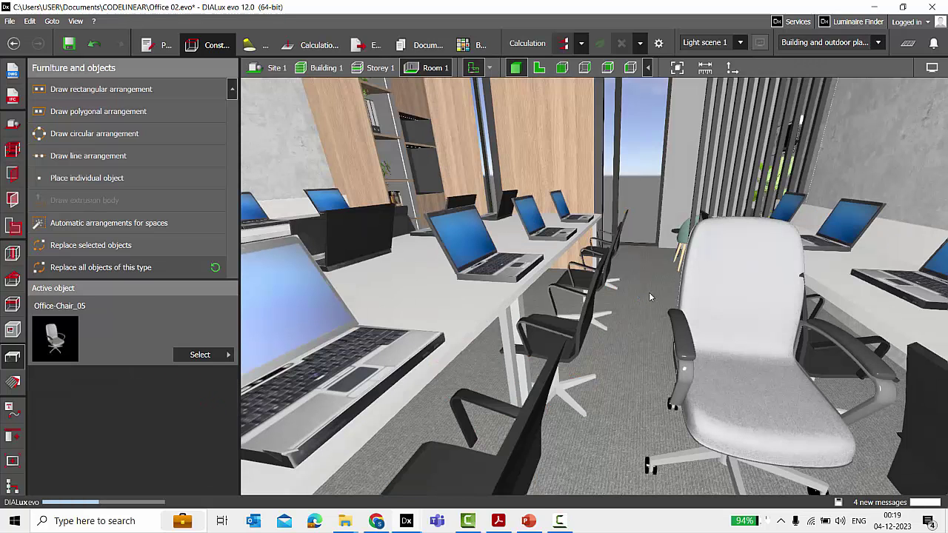
Examine the new office chairs along the central table and both wall desks from several angles.
{"action": "scroll", "coordinate": [655, 291], "scroll_direction": "down", "scroll_amount": 4}
{"action": "scroll", "coordinate": [660, 292], "scroll_direction": "up", "scroll_amount": 2}
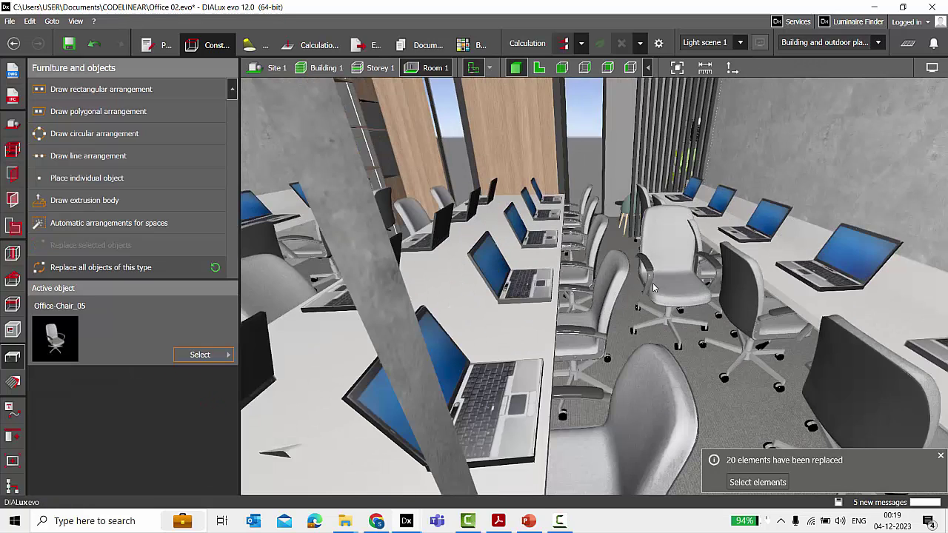
{"action": "scroll", "coordinate": [669, 291], "scroll_direction": "down", "scroll_amount": 4}
{"action": "scroll", "coordinate": [669, 292], "scroll_direction": "up", "scroll_amount": 3}
{"action": "right_click_drag", "start_coordinate": [669, 292], "coordinate": [555, 316]}
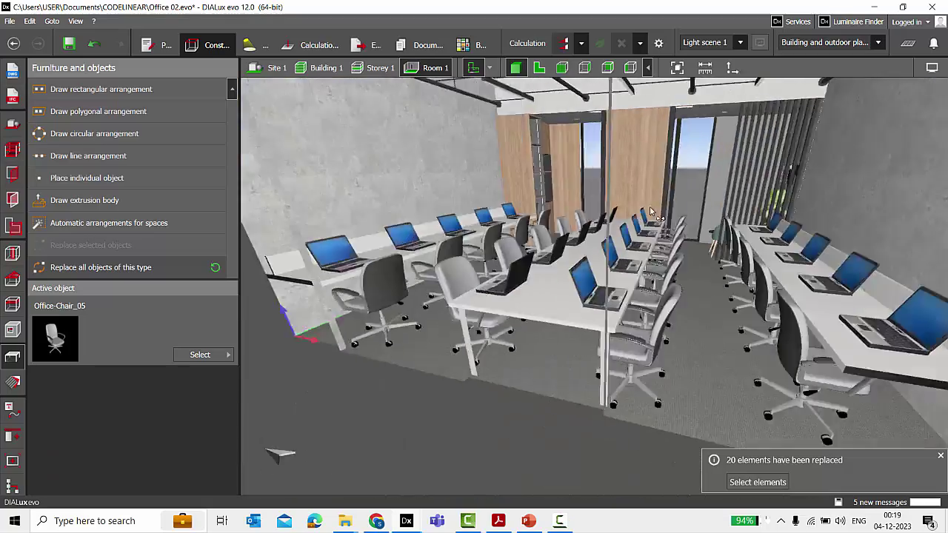
{"action": "scroll", "coordinate": [555, 316], "scroll_direction": "down", "scroll_amount": 3}
{"action": "scroll", "coordinate": [556, 317], "scroll_direction": "up", "scroll_amount": 6}
{"action": "scroll", "coordinate": [715, 317], "scroll_direction": "down", "scroll_amount": 2}
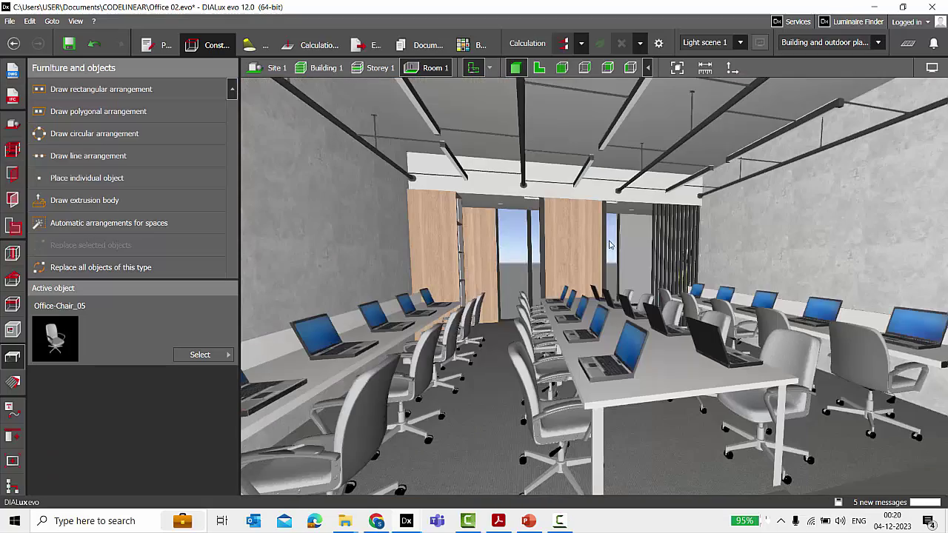
Check the calculation settings, run the standard lighting calculation for the entire project, and hide the results overview.
{"action": "left_click", "coordinate": [659, 43]}
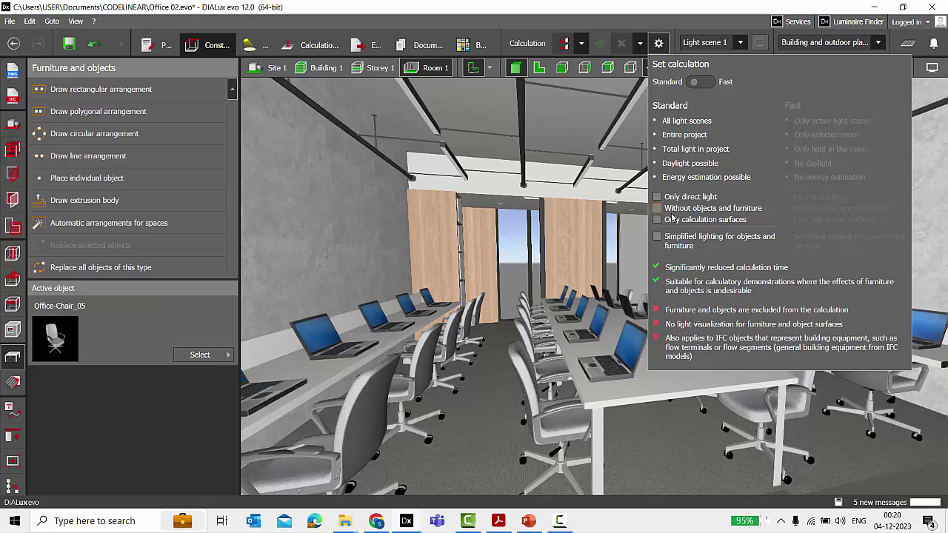
{"action": "left_click", "coordinate": [565, 43]}
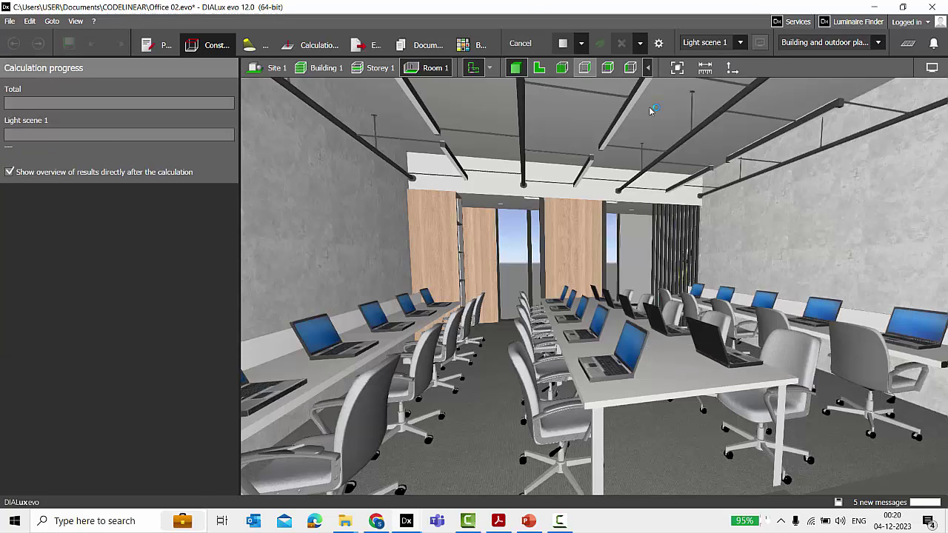
{"action": "left_click_drag", "start_coordinate": [655, 249], "coordinate": [425, 248]}
{"action": "scroll", "coordinate": [651, 248], "scroll_direction": "up", "scroll_amount": 1}
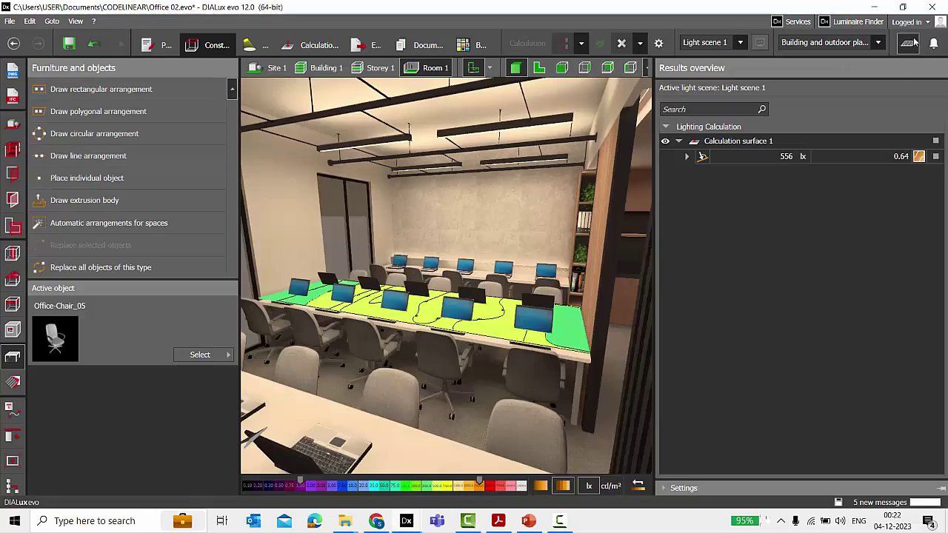
{"action": "left_click", "coordinate": [912, 42]}
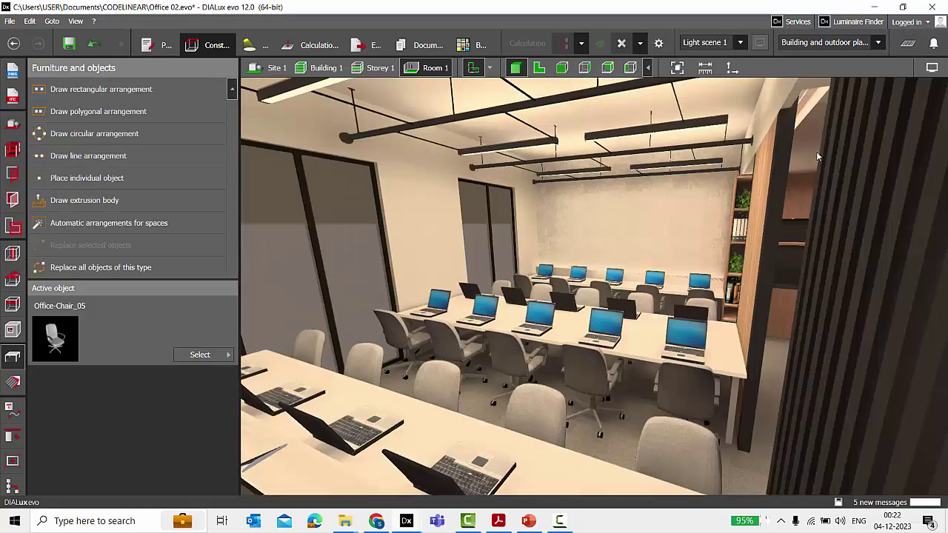
Examine the calculated lighting at the wooden partition, bookshelf and seating corner from the entrance side.
{"action": "scroll", "coordinate": [741, 267], "scroll_direction": "down", "scroll_amount": 3}
{"action": "right_click_drag", "start_coordinate": [740, 289], "coordinate": [477, 293]}
{"action": "scroll", "coordinate": [548, 307], "scroll_direction": "up", "scroll_amount": 3}
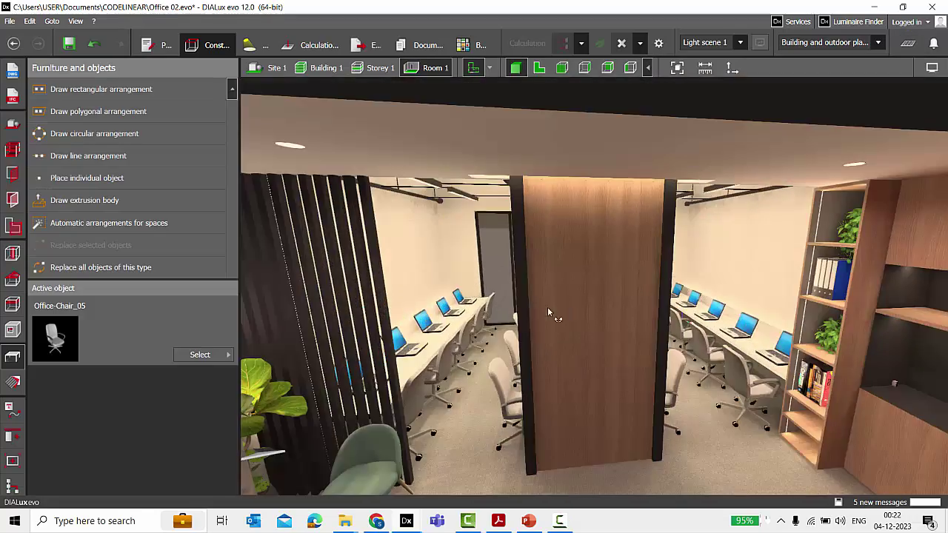
{"action": "right_click_drag", "start_coordinate": [547, 307], "coordinate": [519, 304]}
{"action": "scroll", "coordinate": [661, 261], "scroll_direction": "down", "scroll_amount": 3}
{"action": "scroll", "coordinate": [583, 303], "scroll_direction": "up", "scroll_amount": 3}
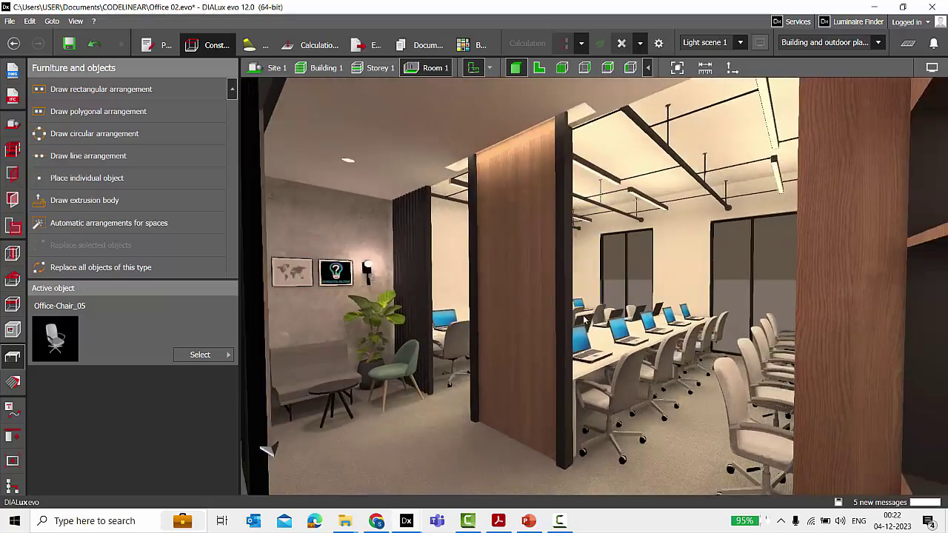
Look over the calculated lighting on the new chairs and desks from both ends of the work area.
{"action": "scroll", "coordinate": [785, 355], "scroll_direction": "up", "scroll_amount": 3}
{"action": "right_click_drag", "start_coordinate": [800, 357], "coordinate": [564, 403]}
{"action": "scroll", "coordinate": [564, 403], "scroll_direction": "down", "scroll_amount": 3}
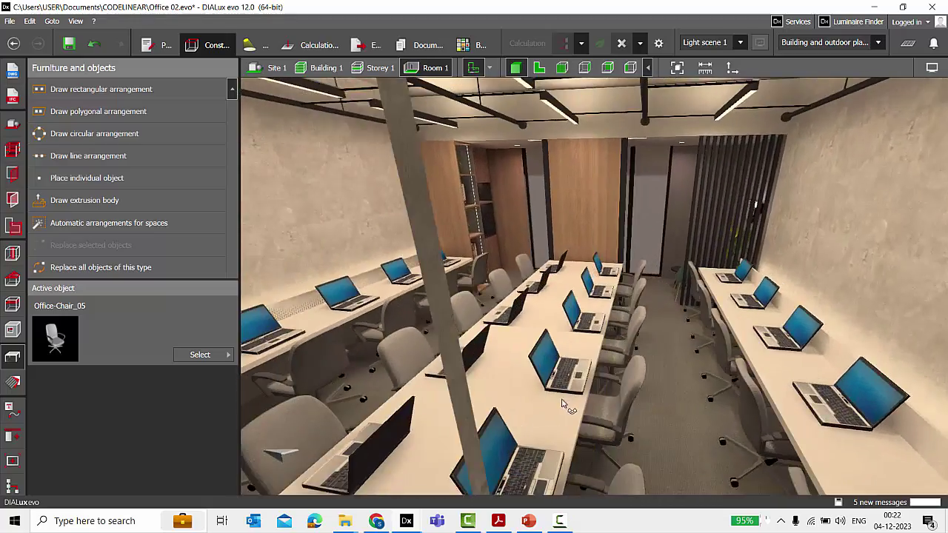
{"action": "scroll", "coordinate": [652, 317], "scroll_direction": "up", "scroll_amount": 2}
{"action": "right_click_drag", "start_coordinate": [655, 317], "coordinate": [723, 321]}
{"action": "left_click_drag", "start_coordinate": [724, 323], "coordinate": [601, 374]}
{"action": "right_click_drag", "start_coordinate": [601, 369], "coordinate": [504, 394]}
{"action": "scroll", "coordinate": [618, 361], "scroll_direction": "down", "scroll_amount": 2}
{"action": "scroll", "coordinate": [535, 346], "scroll_direction": "down", "scroll_amount": 1}
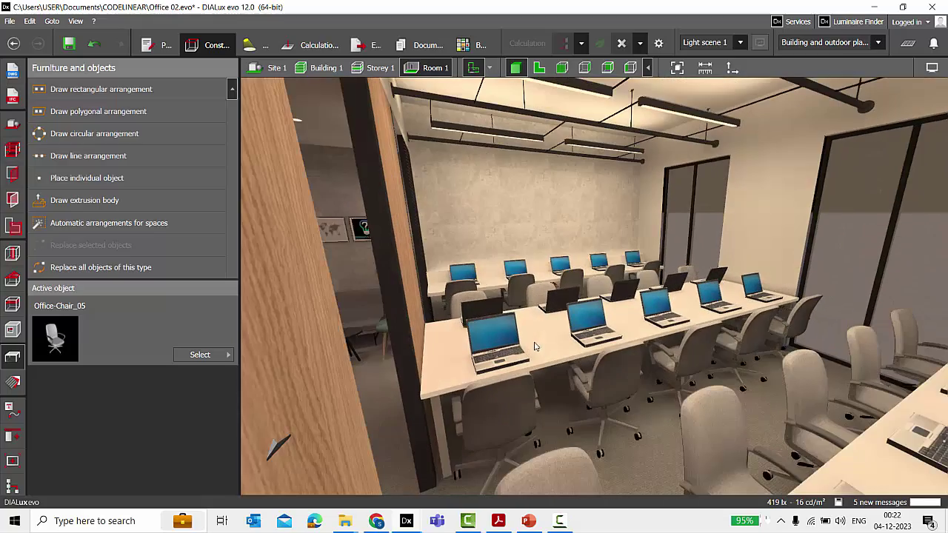
Check the view's brightness setting and review the lit office in the saved views DAY LIGHT, Room 1 (107) and Room 1 (148).
{"action": "left_click", "coordinate": [931, 69]}
{"action": "left_click_drag", "start_coordinate": [662, 195], "coordinate": [663, 196]}
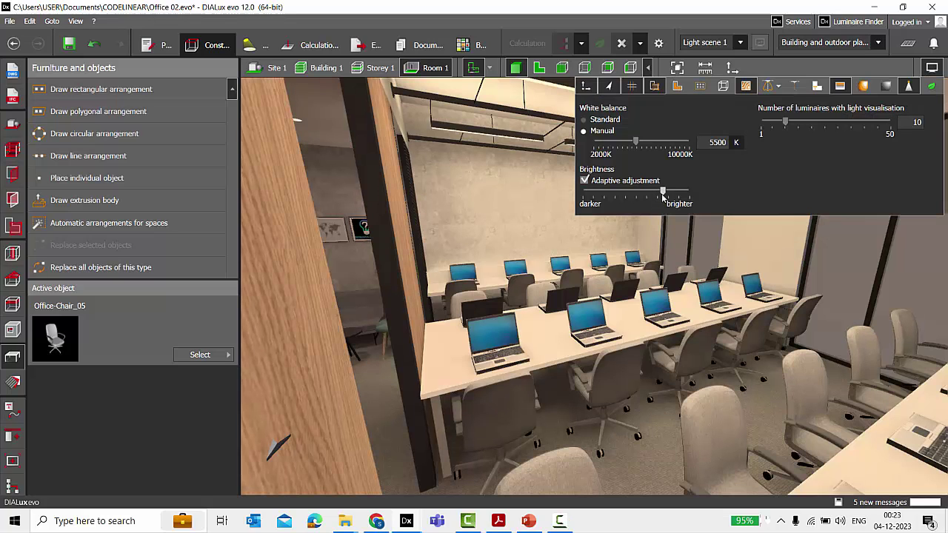
{"action": "left_click", "coordinate": [369, 43]}
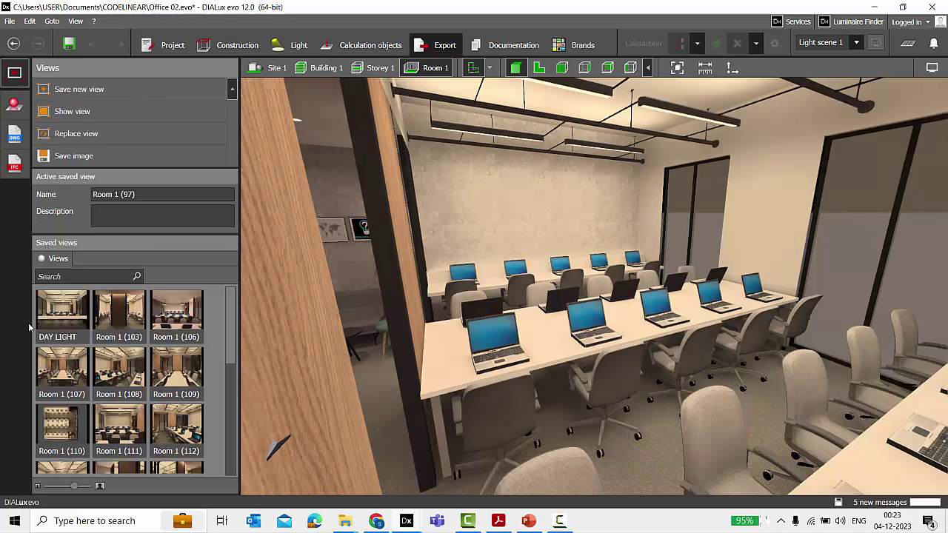
{"action": "left_click", "coordinate": [57, 313]}
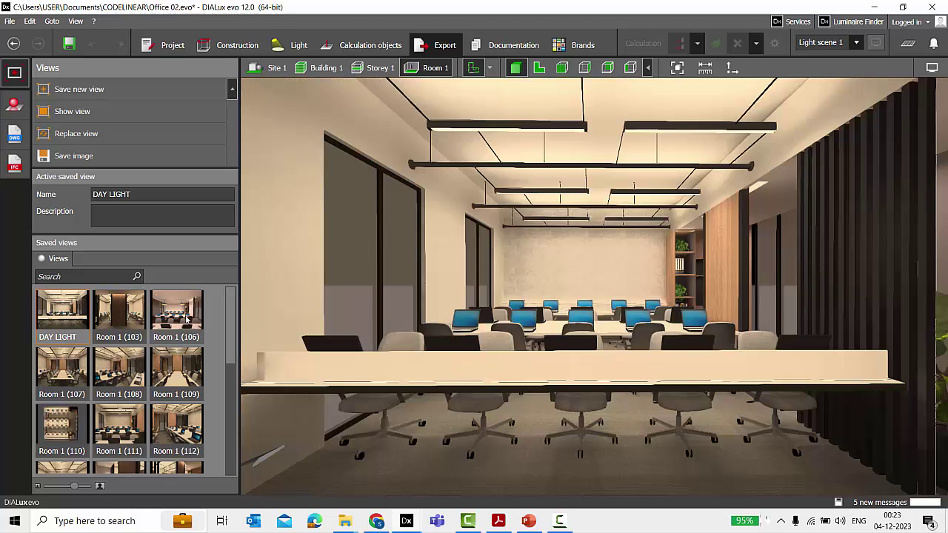
{"action": "left_click", "coordinate": [64, 372]}
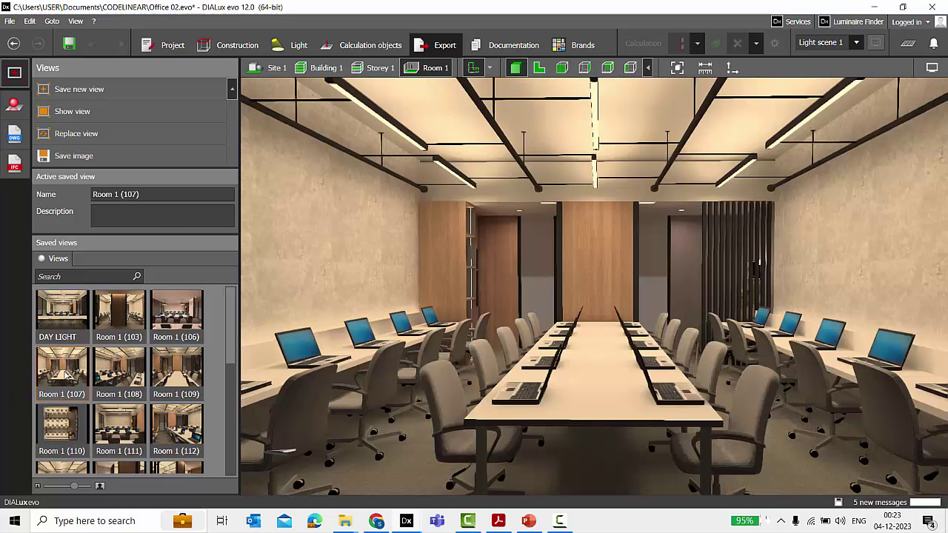
{"action": "scroll", "coordinate": [65, 375], "scroll_direction": "down", "scroll_amount": 1}
{"action": "left_click", "coordinate": [176, 422]}
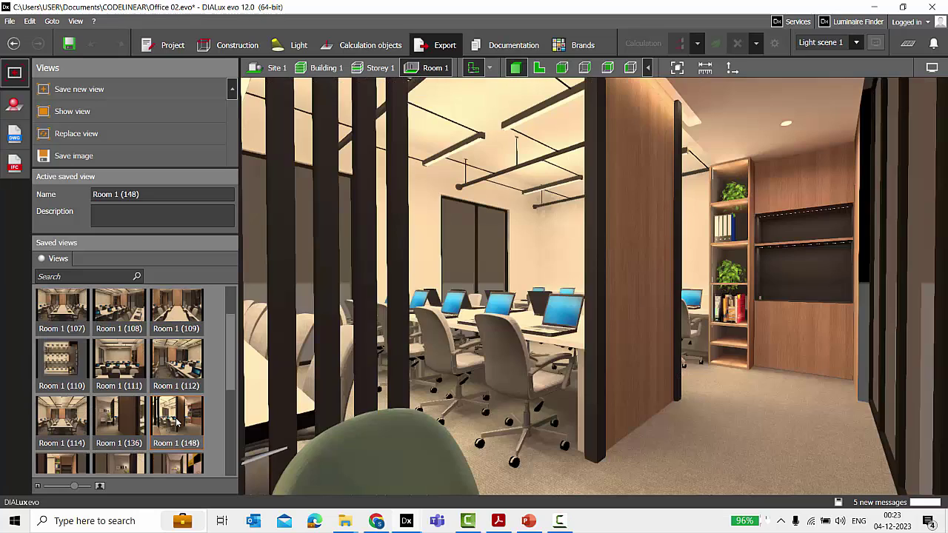